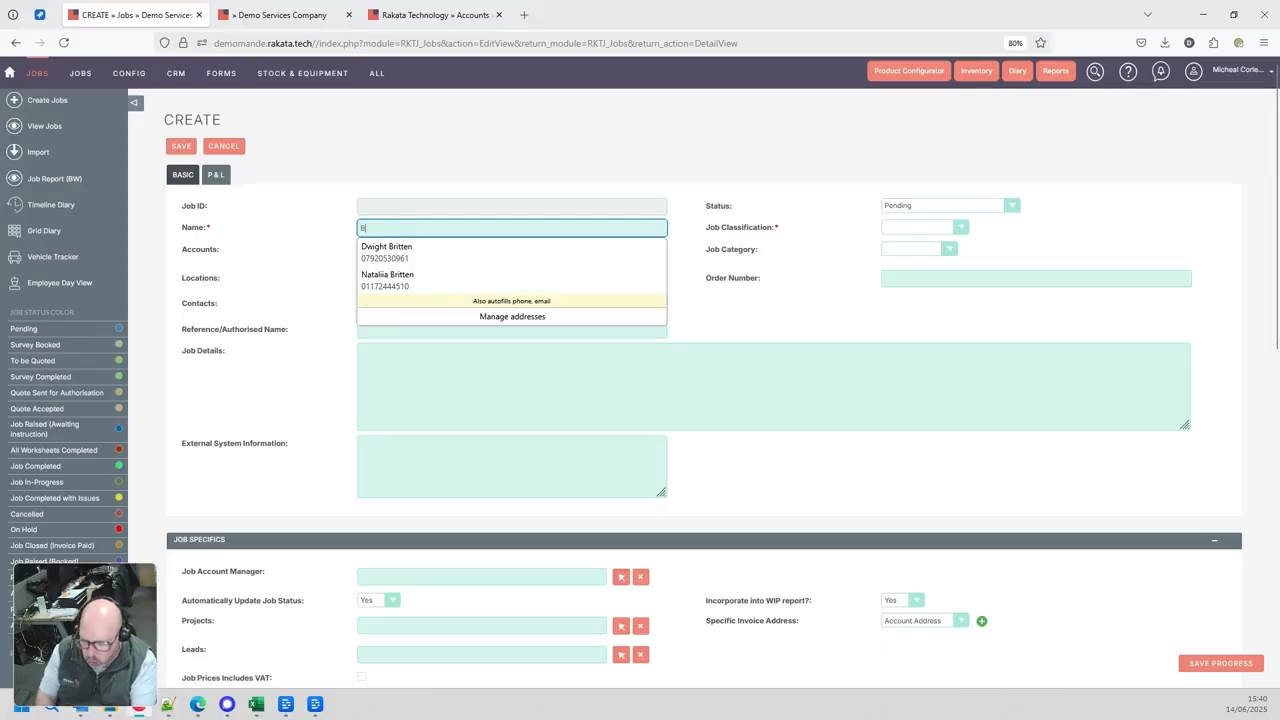
Name the job "Bathroom - fitout" and classify it as Maintenance Job with the Contract category
type("m -")
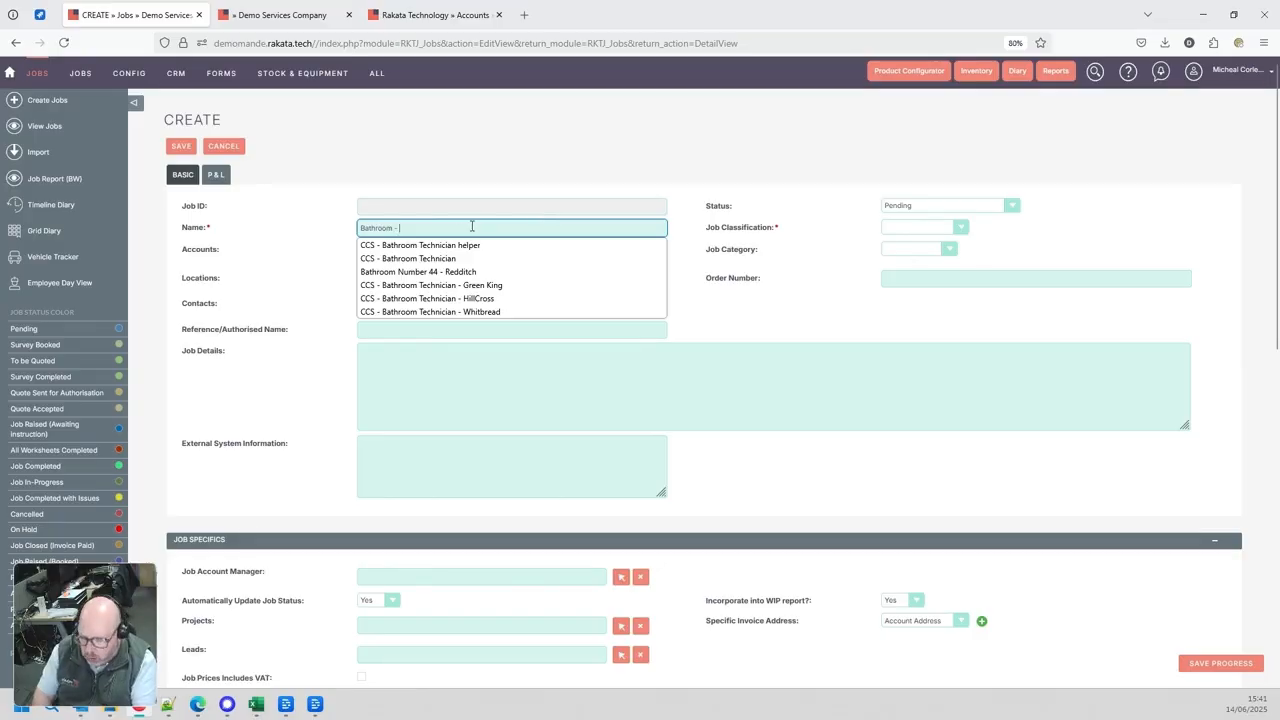
type("fitout")
left_click(915, 227)
left_click(906, 256)
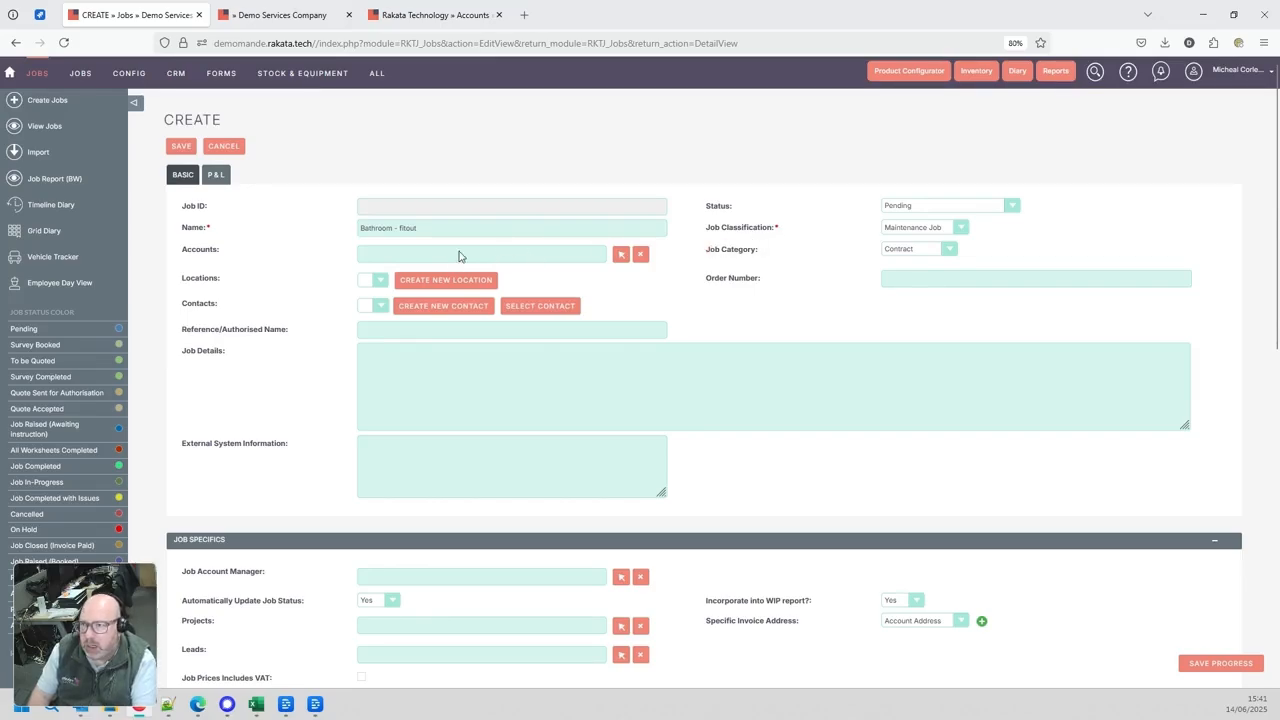
Search the accounts for "rakata" and assign Rakata Glasgow Office as the job's account
left_click(620, 257)
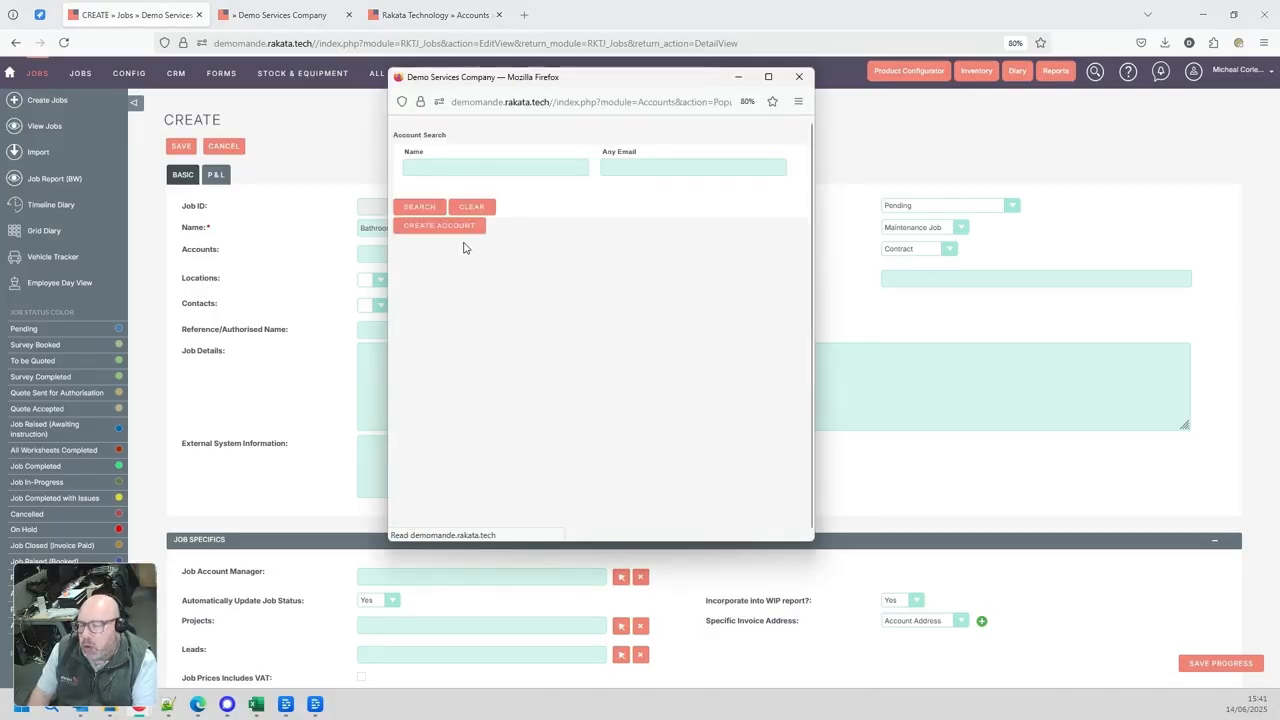
scroll(490, 288, "down", 5)
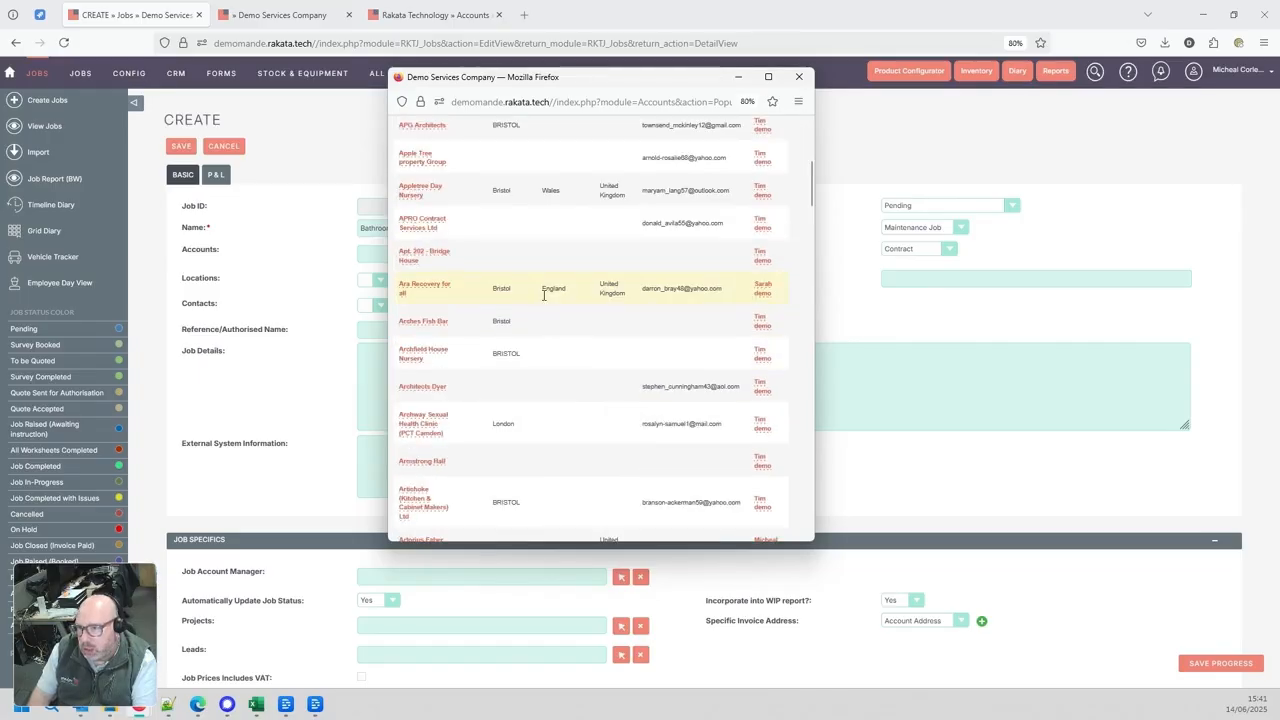
scroll(530, 280, "up", 5)
left_click(437, 170)
type("rakata")
key("Return")
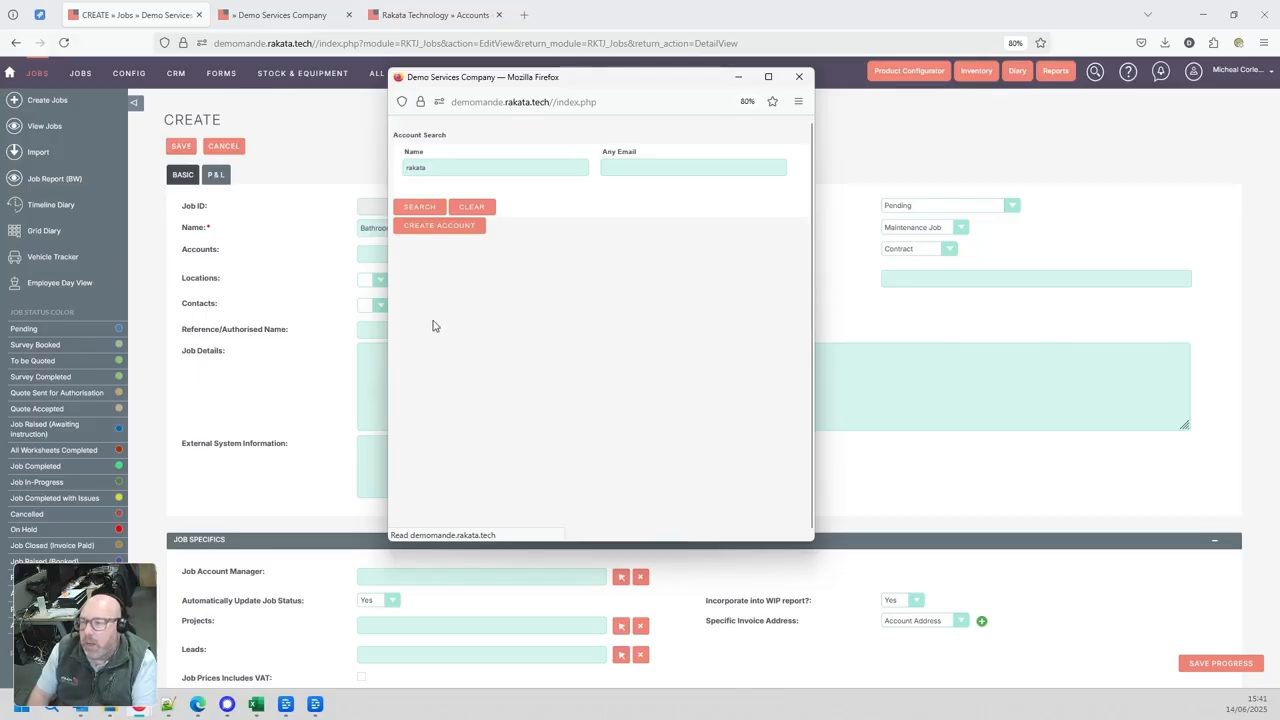
left_click(421, 359)
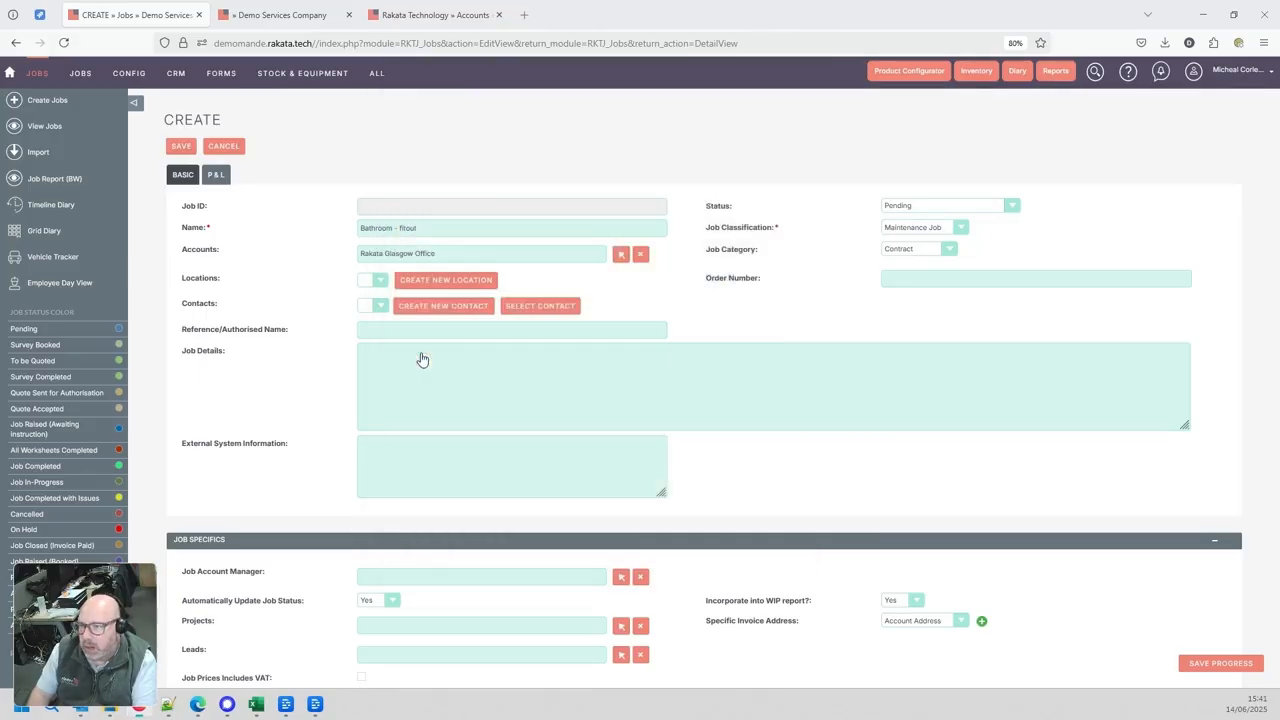
Review the existing locations available for the job's account without choosing one
left_click(420, 282)
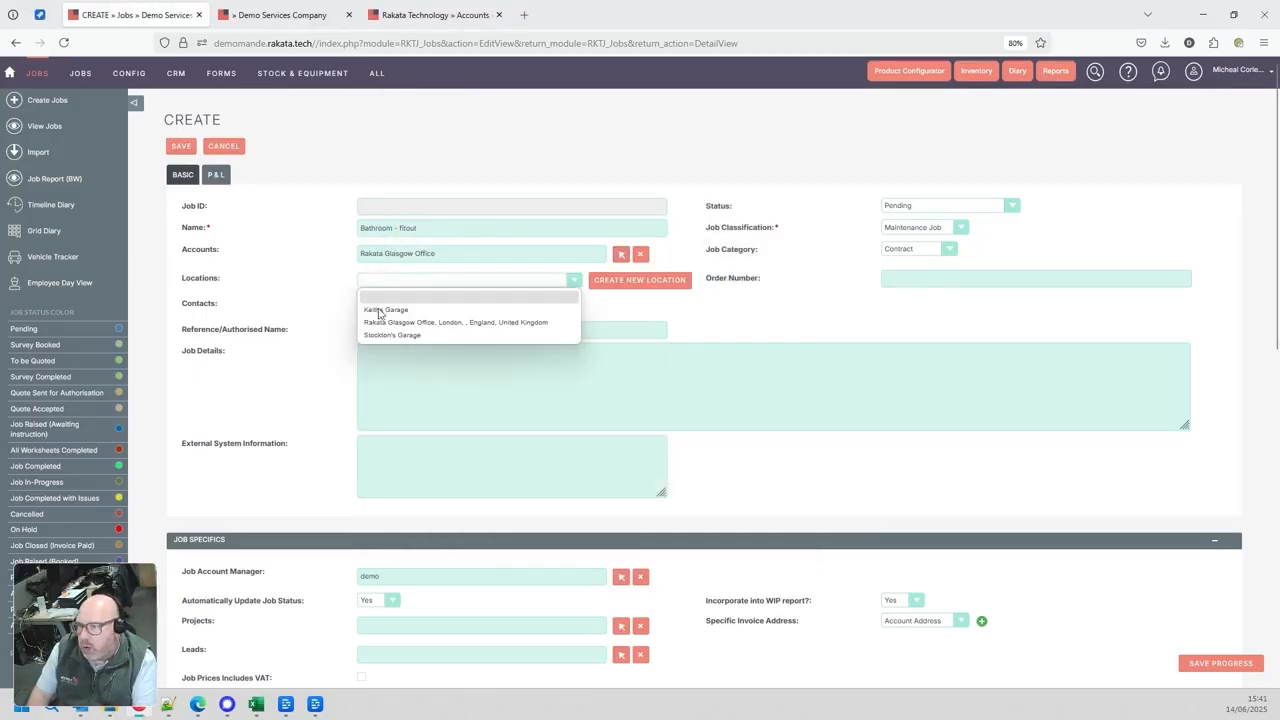
left_click(337, 306)
left_click(390, 283)
left_click(368, 291)
left_click(375, 288)
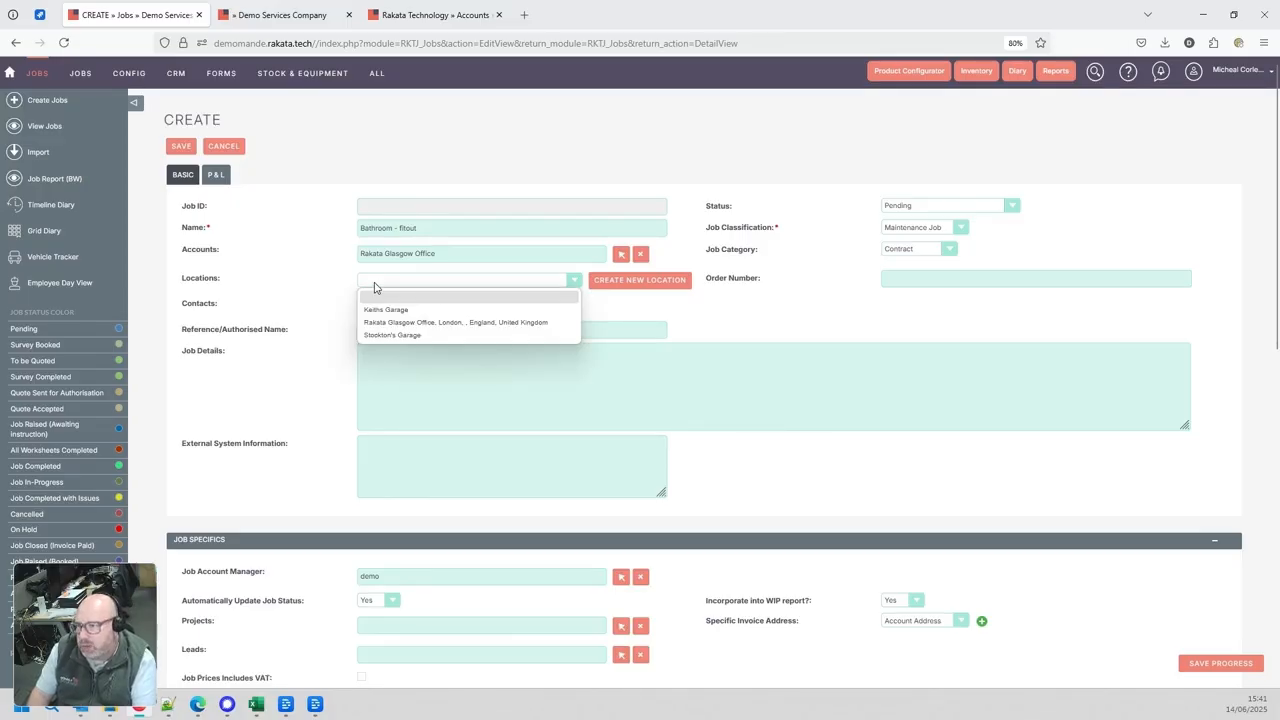
left_click(339, 287)
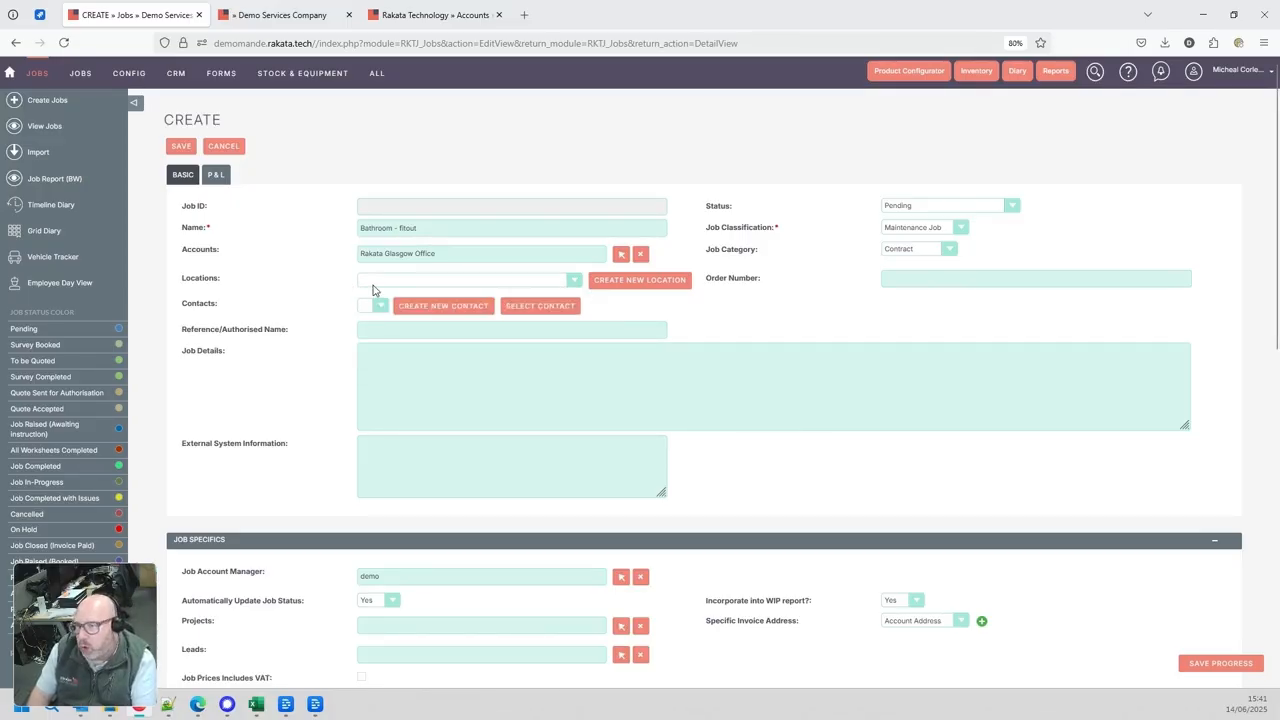
left_click(375, 289)
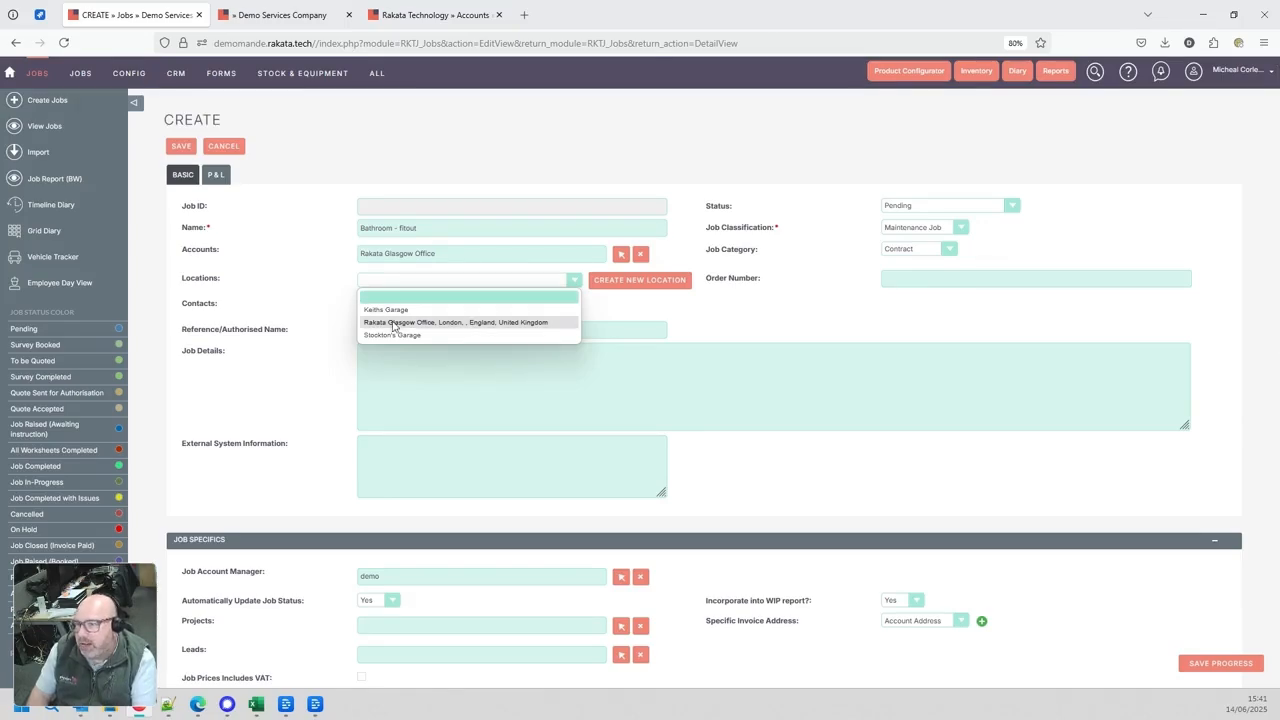
left_click(658, 314)
Start a new location for the job, enter the site's postcode and look up its addresses
left_click(645, 286)
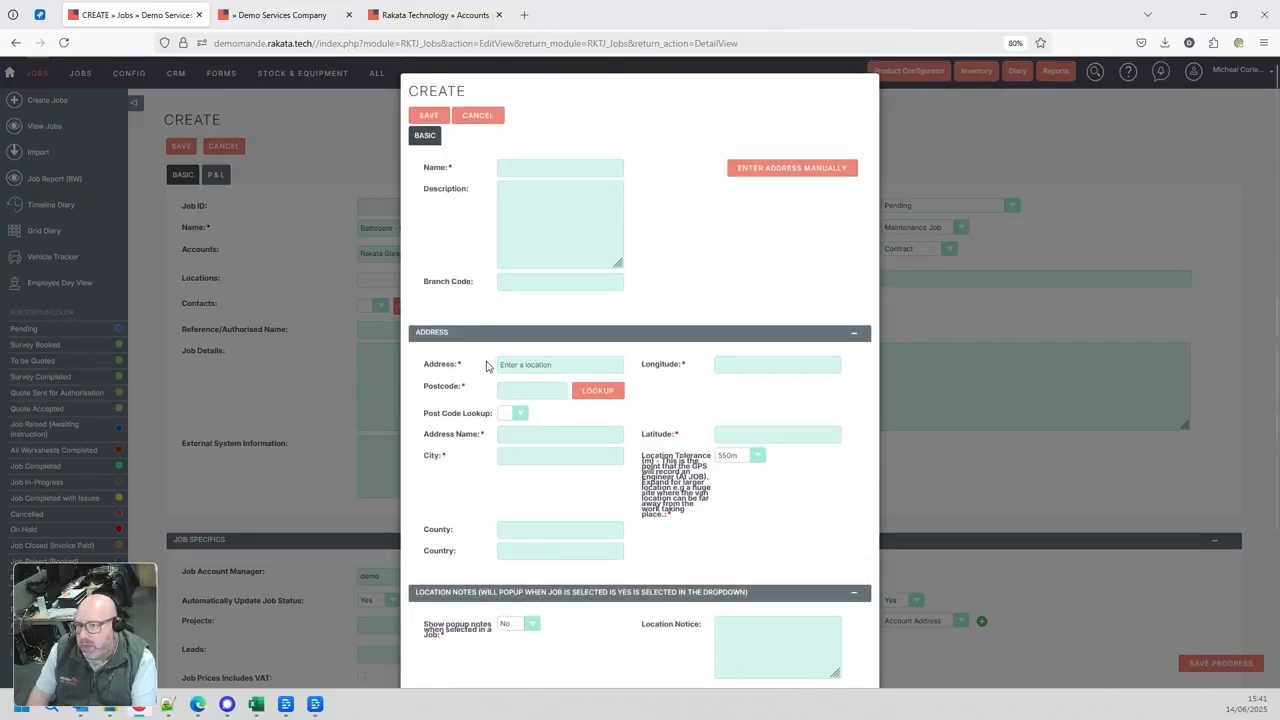
left_click(529, 392)
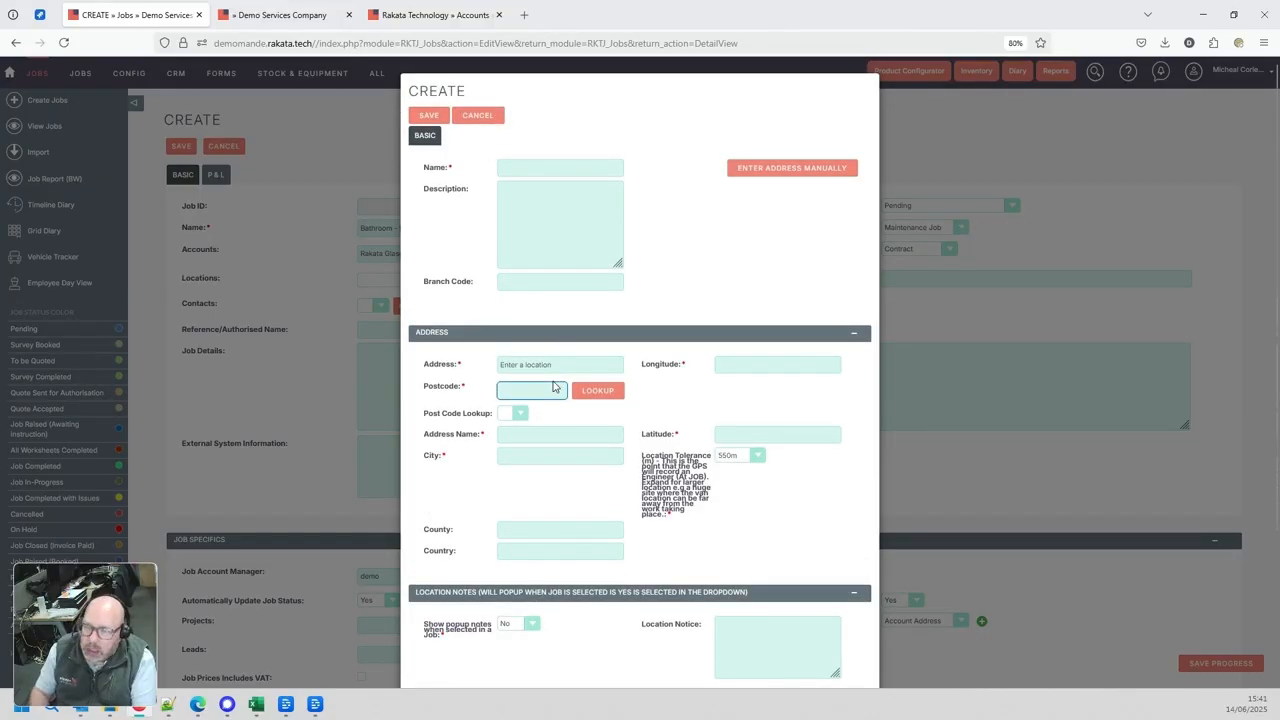
type("BS45PS")
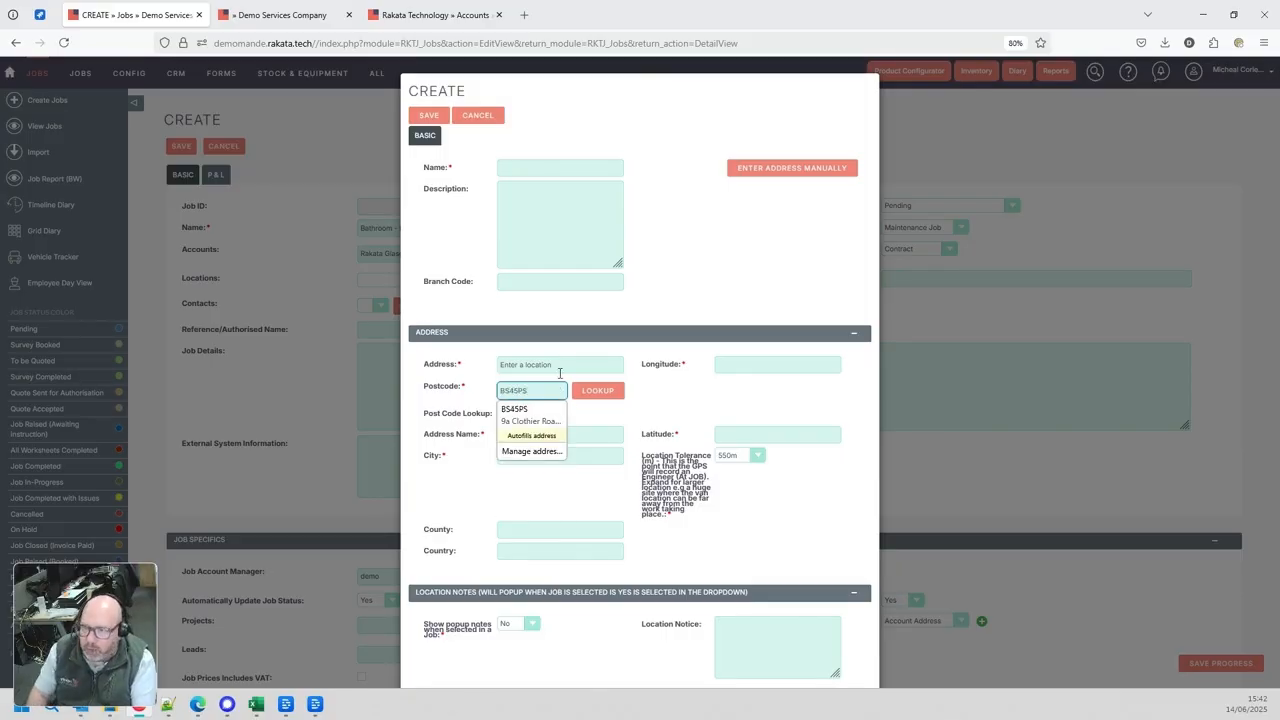
left_click(608, 413)
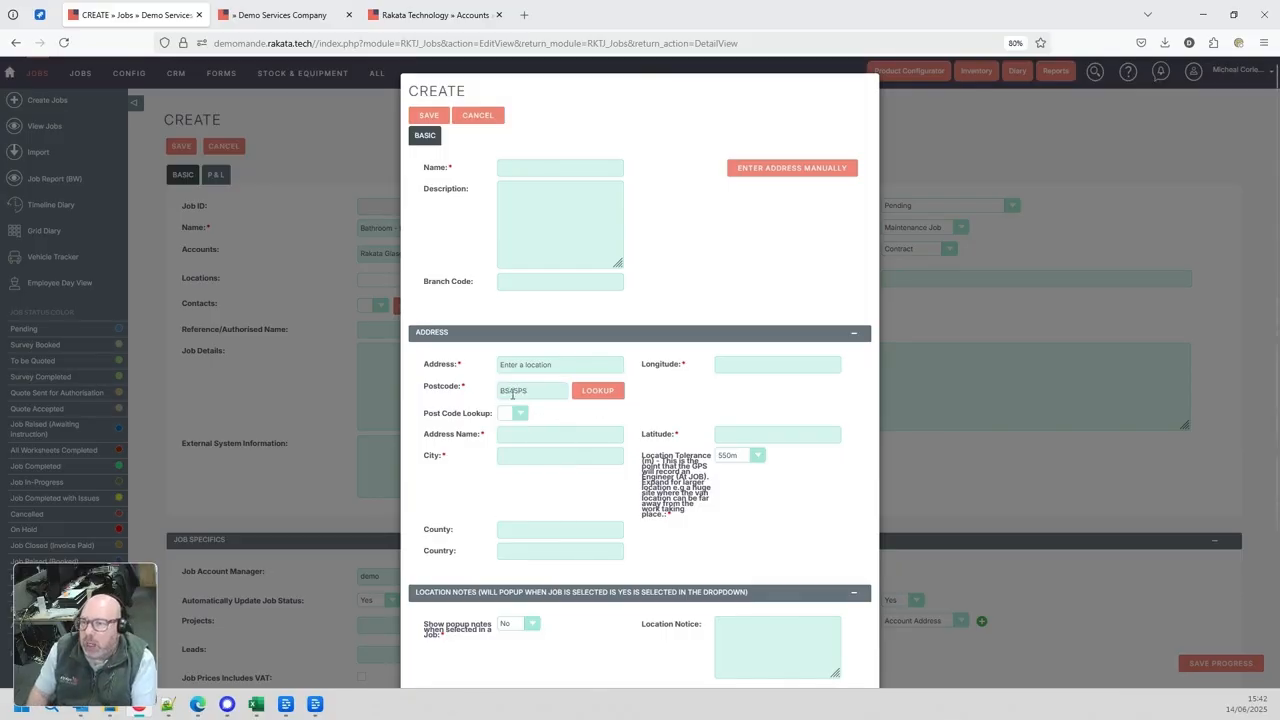
left_click(537, 391)
left_click(585, 391)
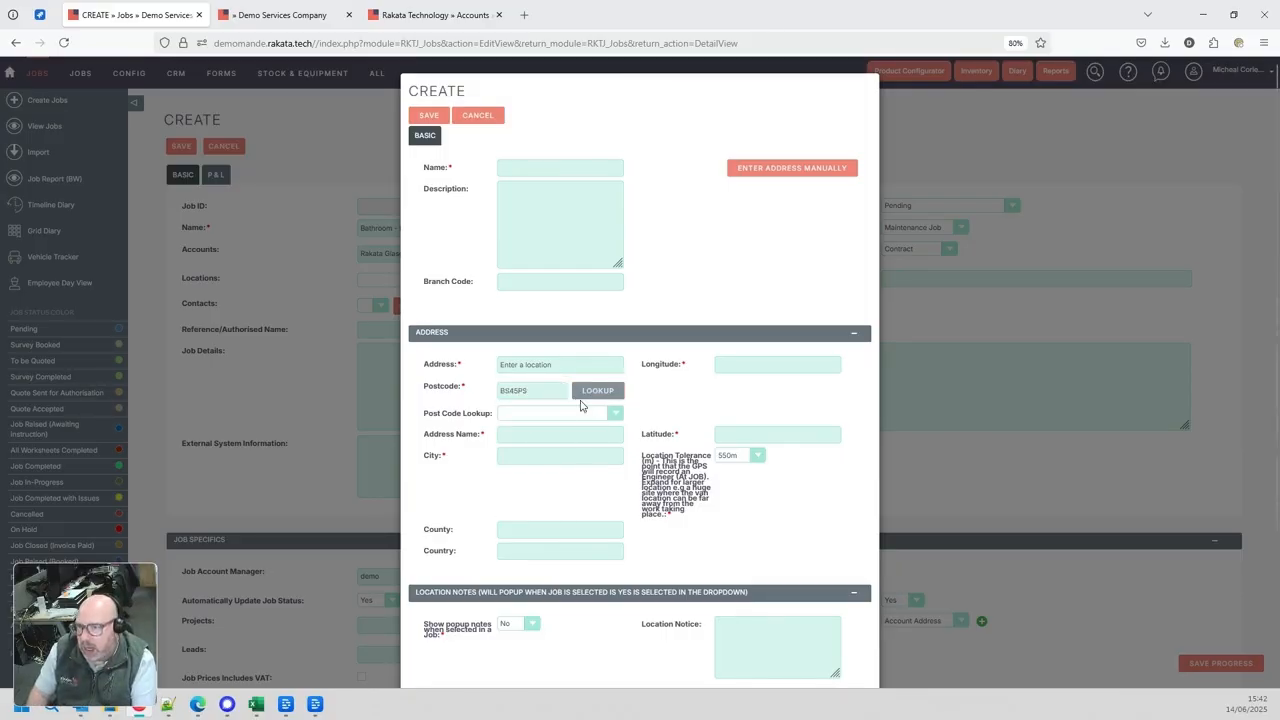
Choose the Rakata Technology address from the postcode lookup and save the new location
left_click(565, 418)
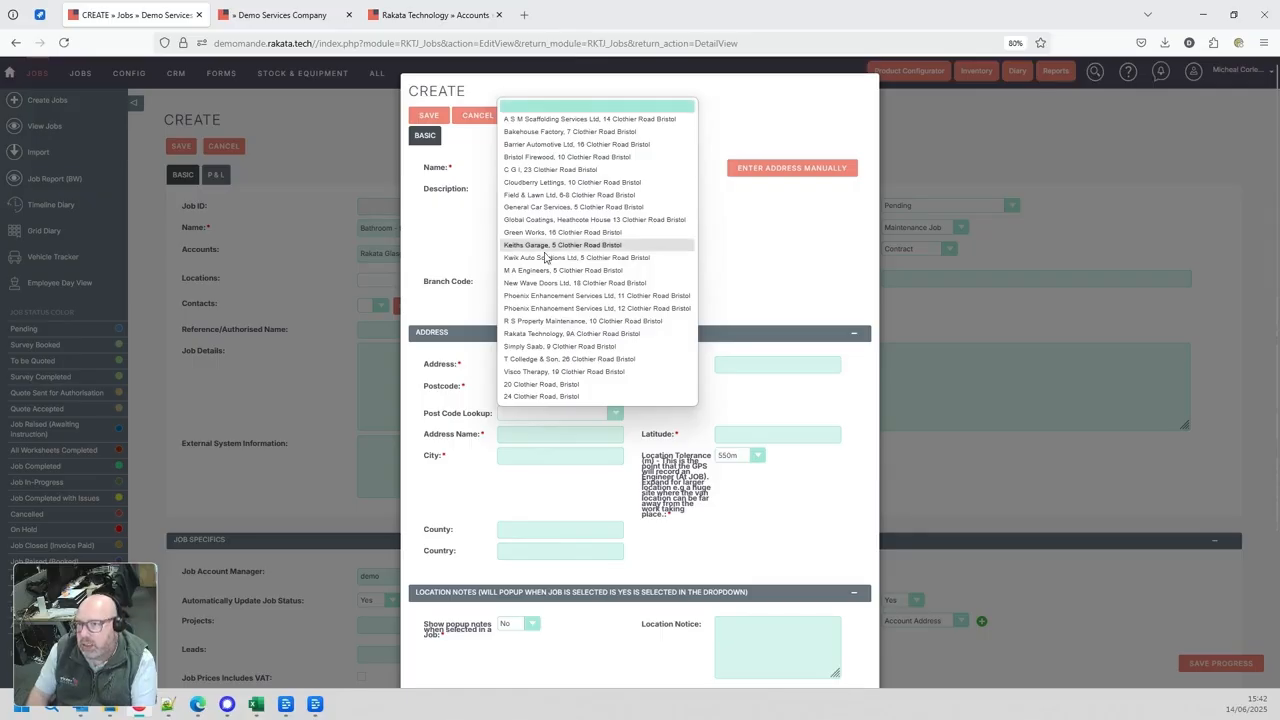
left_click(550, 334)
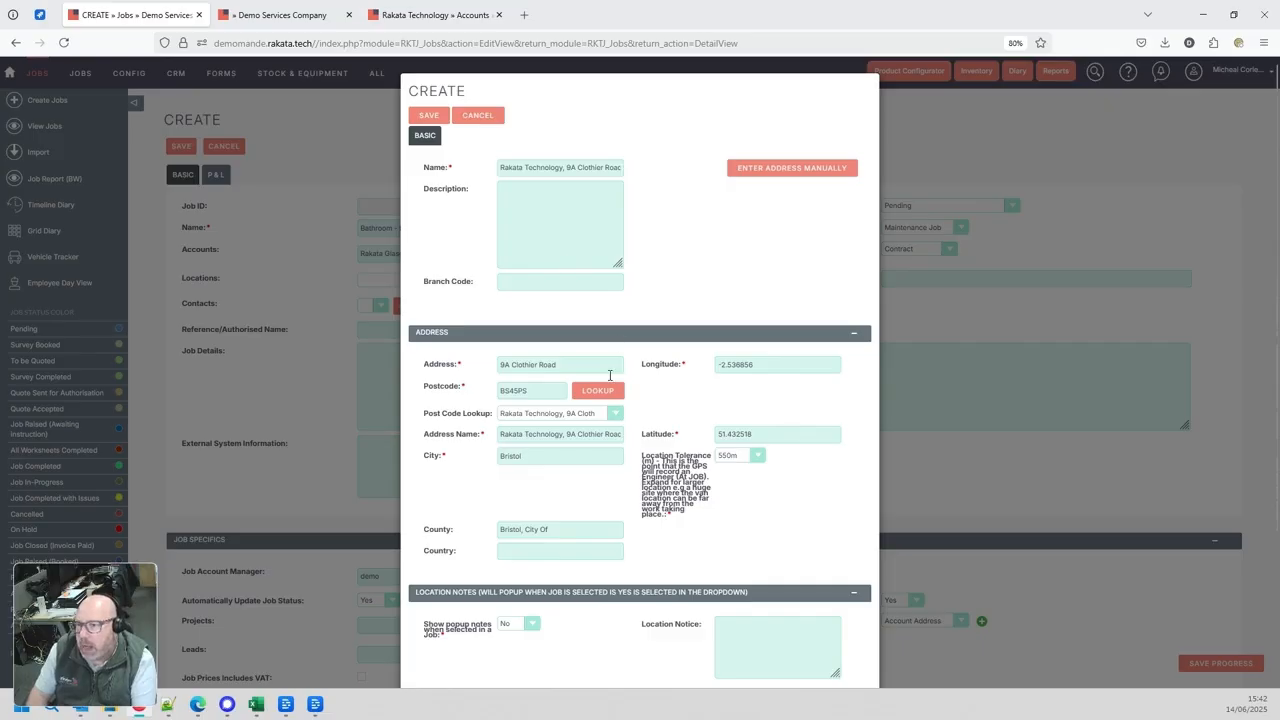
scroll(613, 413, "down", 3)
left_click(430, 658)
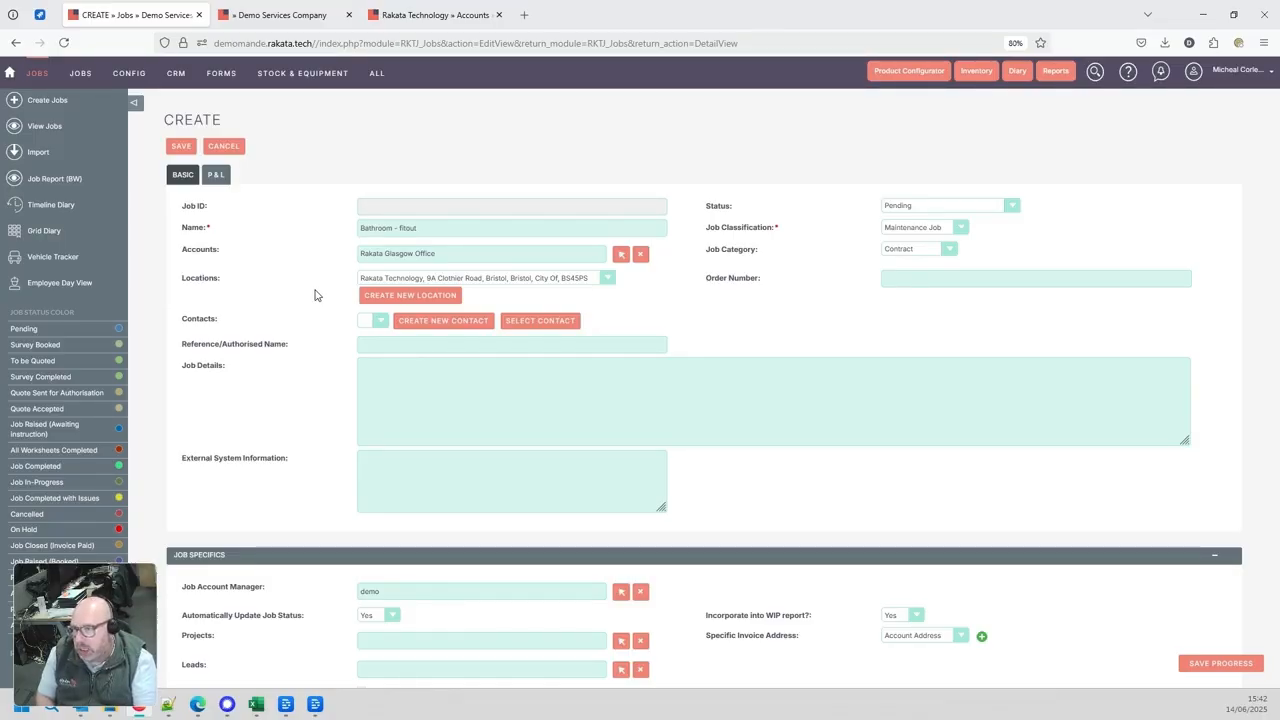
Assign the existing contact from Origin Facilities Limited to the job
left_click(540, 320)
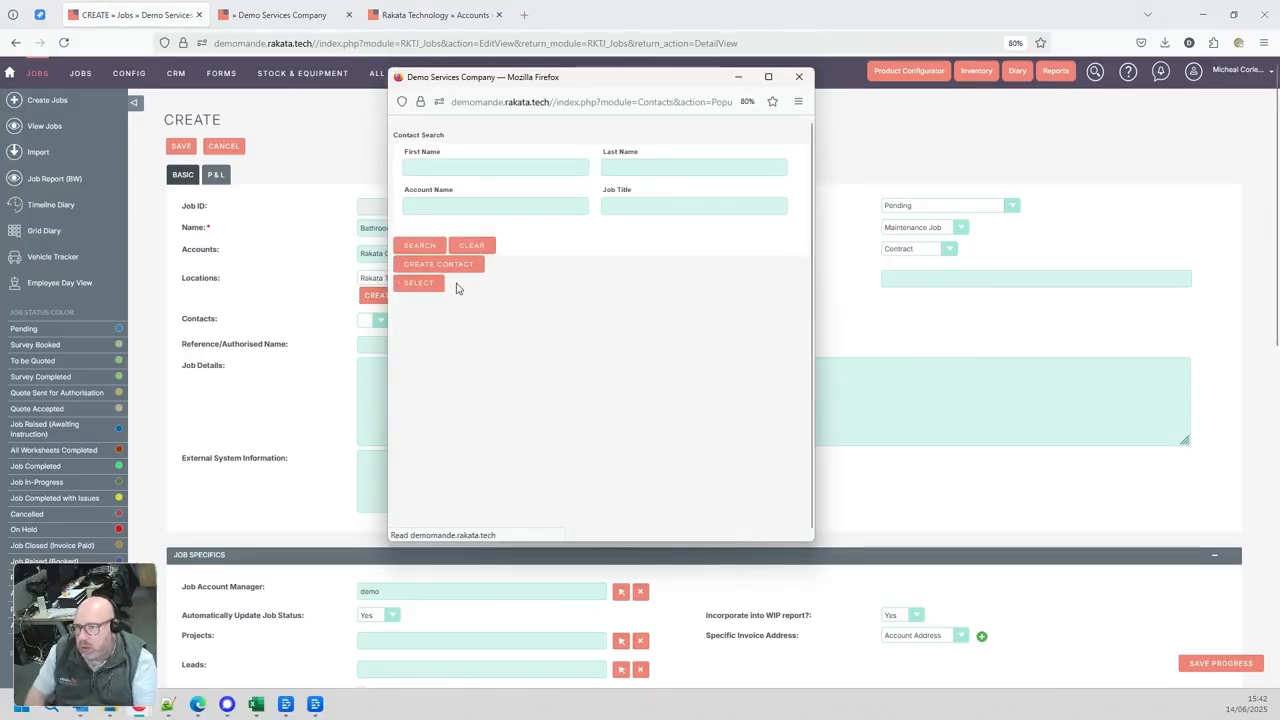
scroll(461, 387, "down", 4)
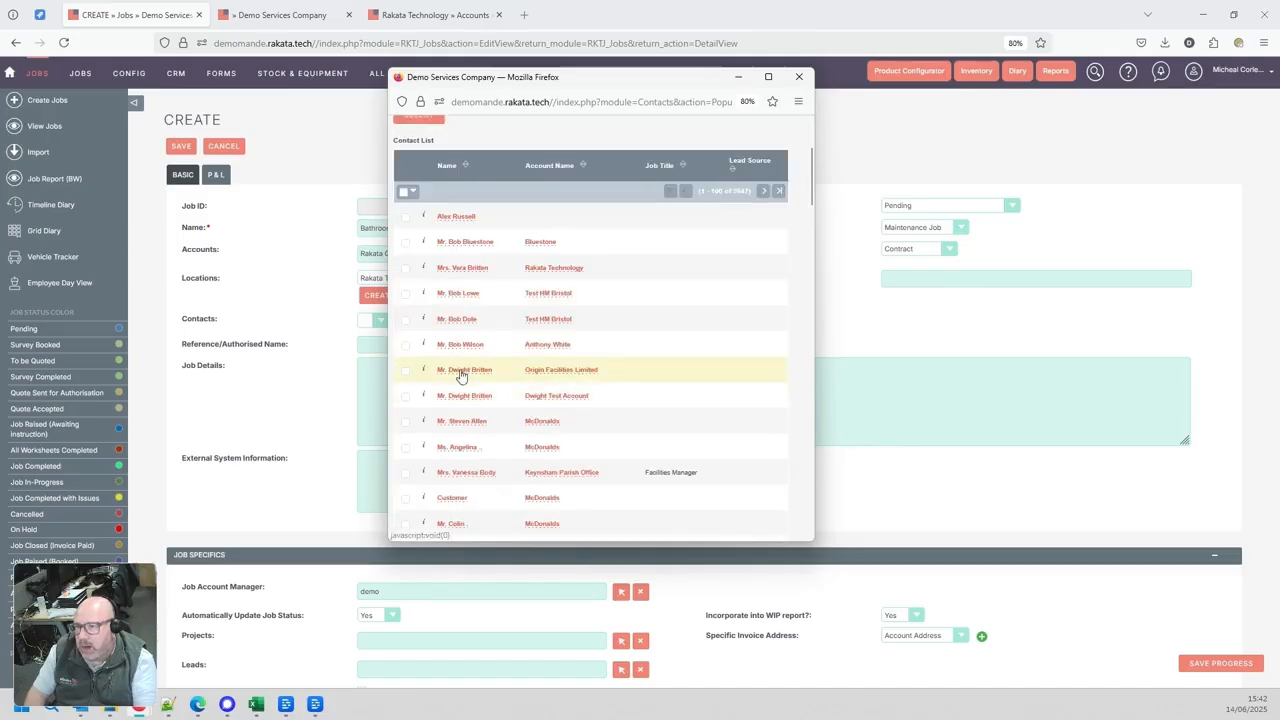
left_click(460, 370)
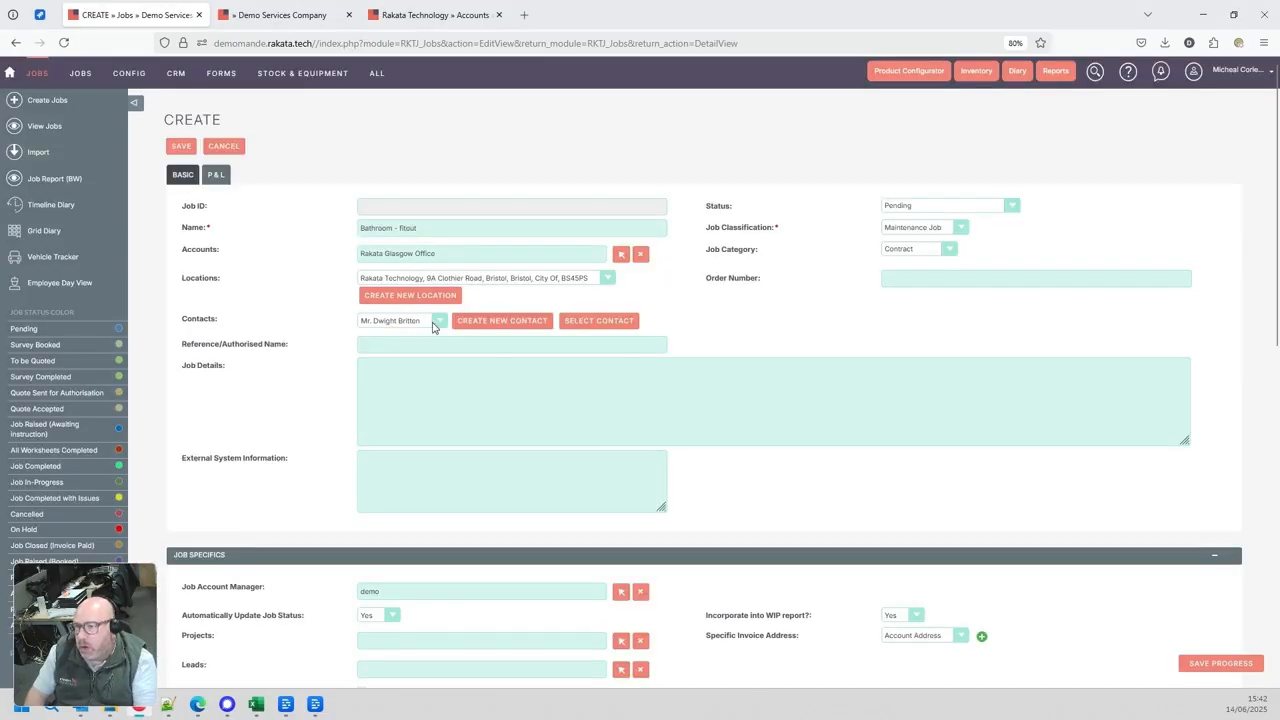
Enter the order number and describe the job details as "Bathroom fitout"
left_click(919, 281)
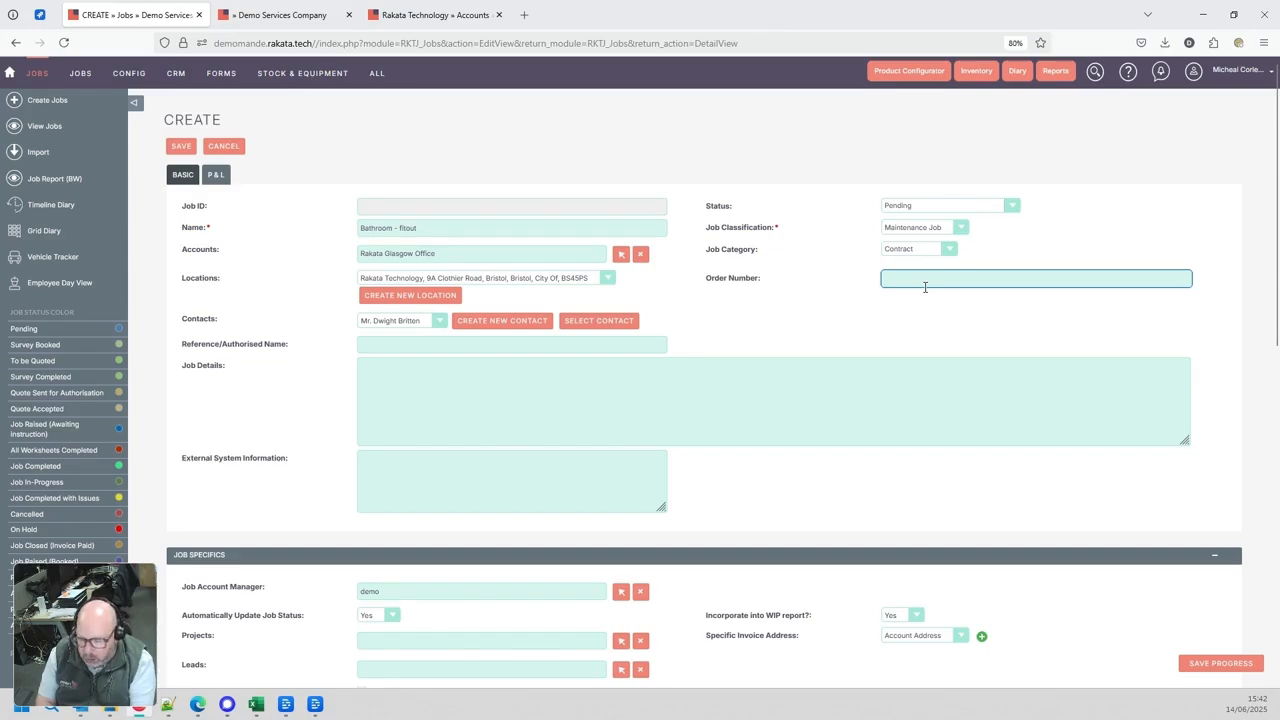
type("567")
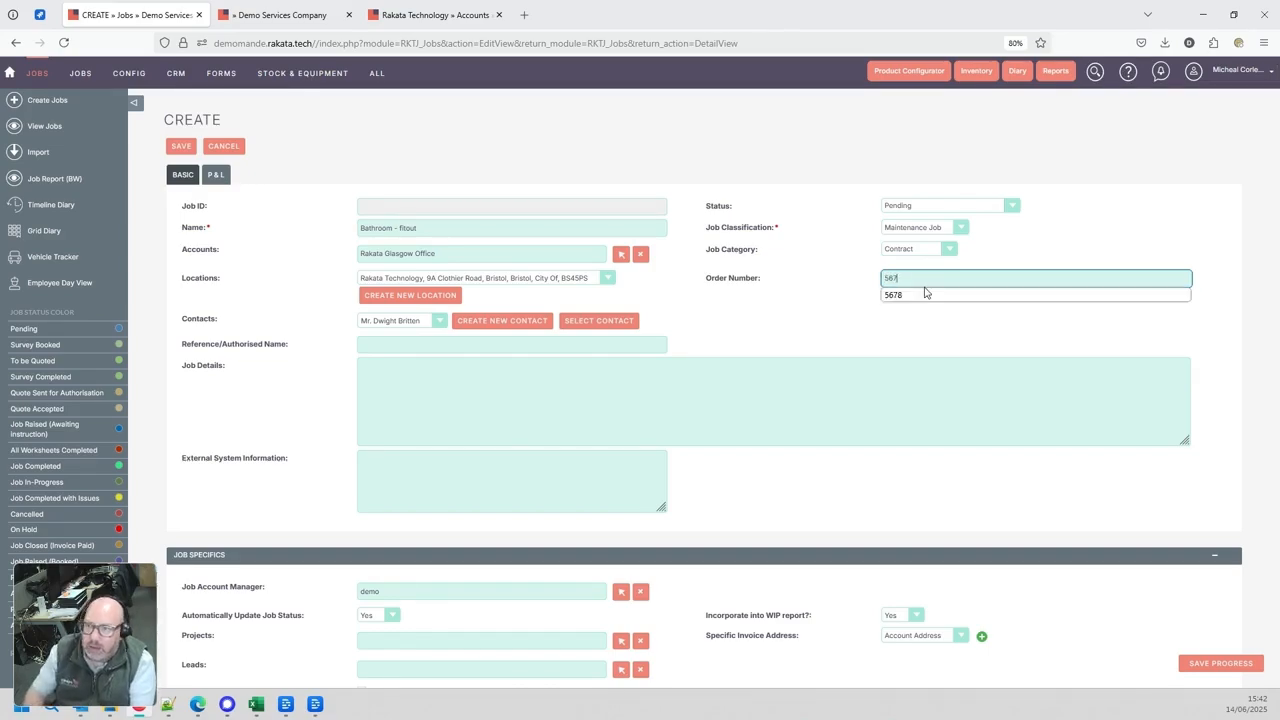
left_click(425, 393)
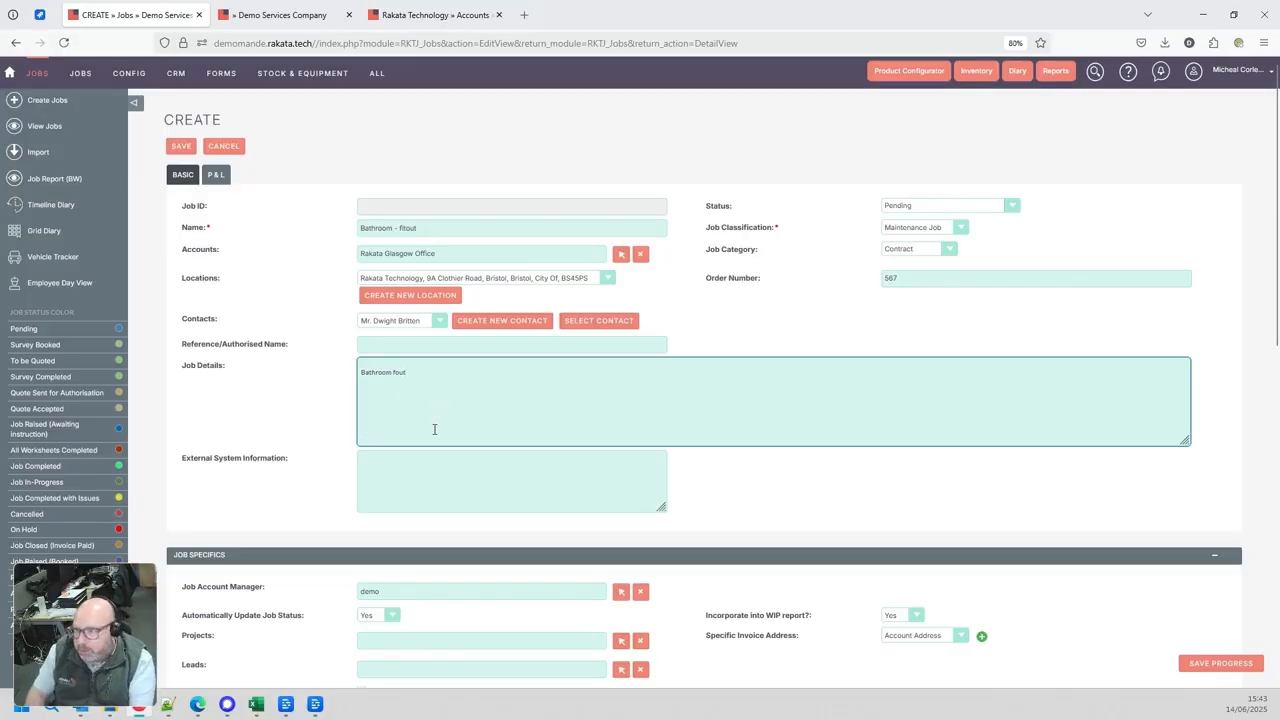
type("Bathroom fo")
key("BackSpace")
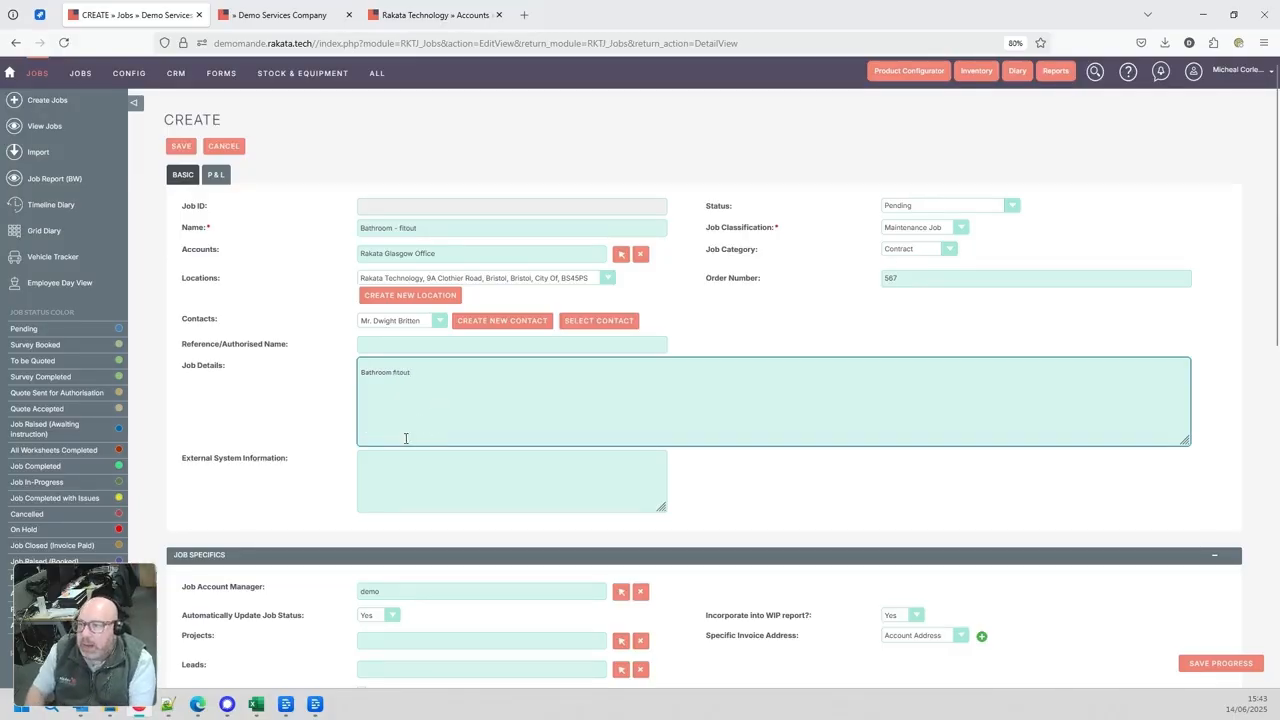
Examine the job specifics, in particular the job account manager and the specific invoice address setting
scroll(406, 437, "down", 3)
left_click_drag(416, 312, 325, 312)
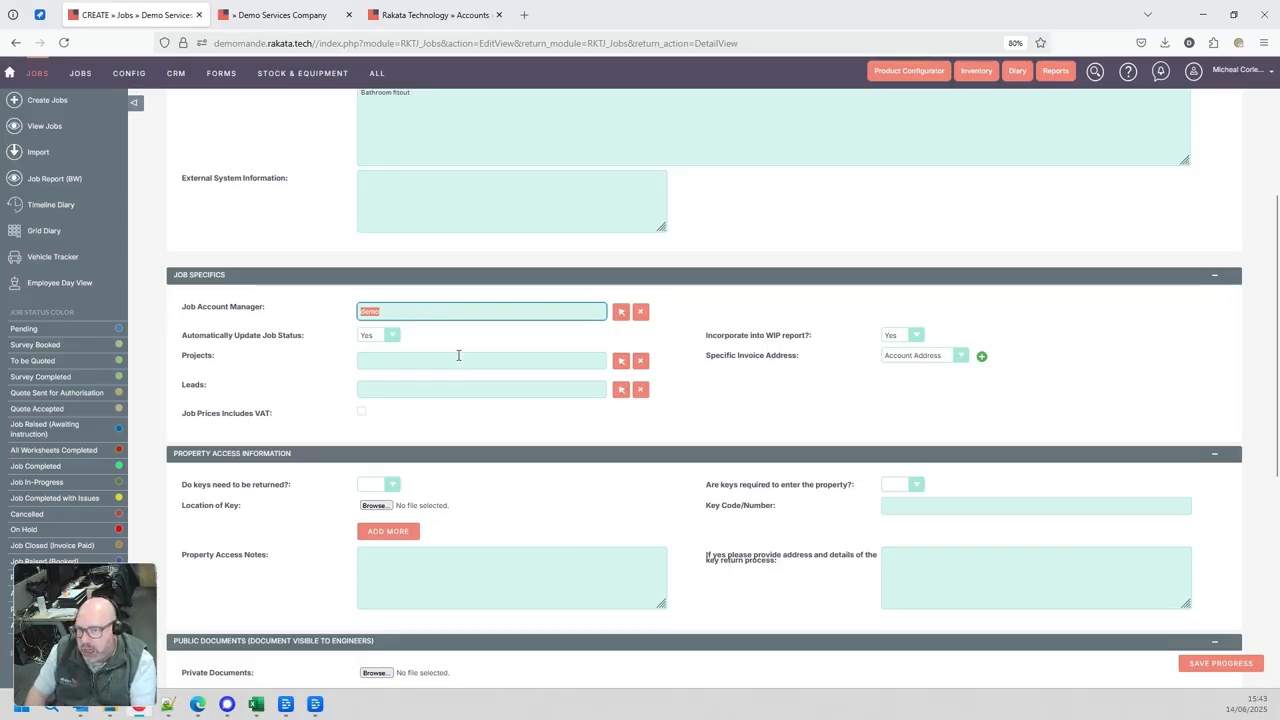
left_click(709, 358)
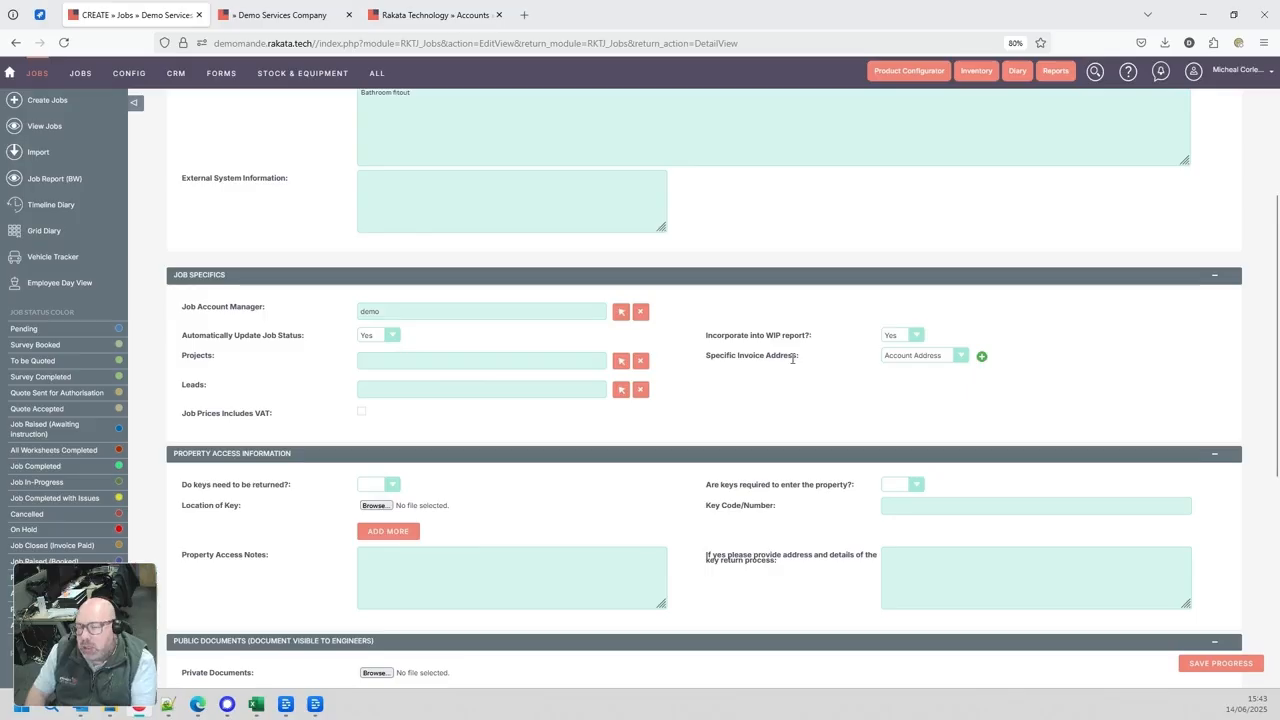
scroll(795, 362, "up", 2)
scroll(806, 371, "down", 1)
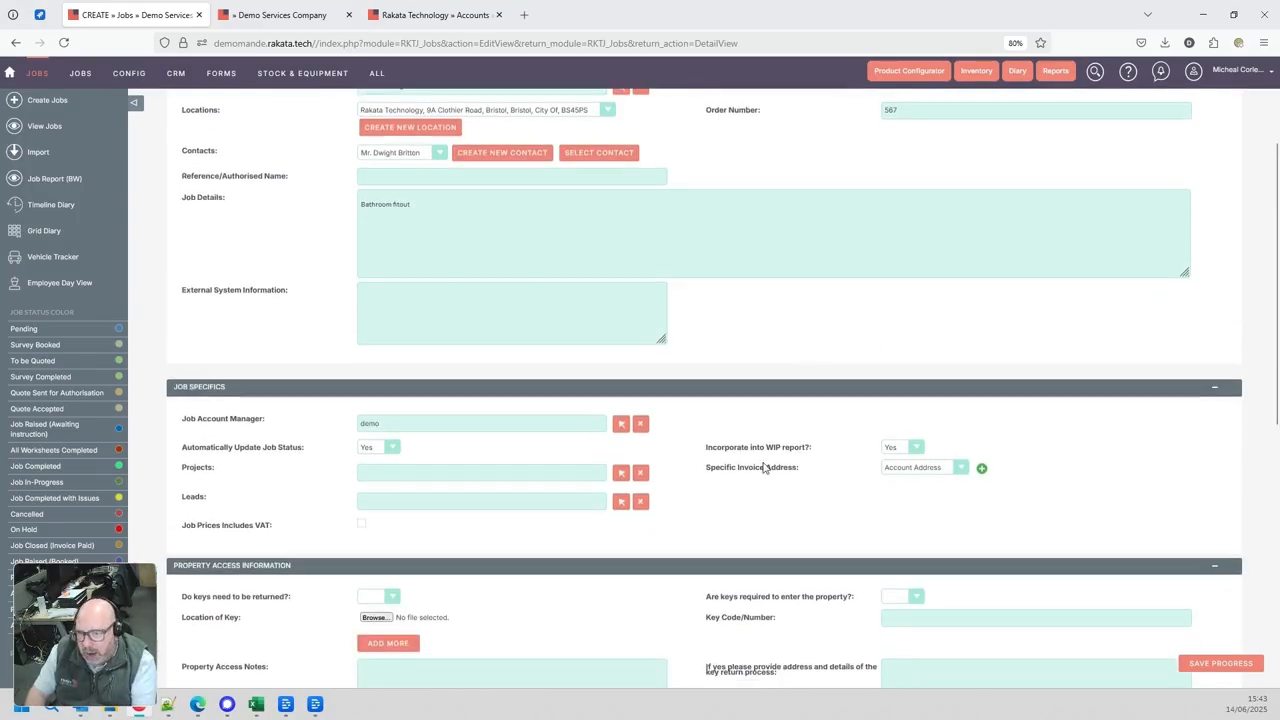
left_click_drag(708, 467, 804, 471)
left_click(806, 474)
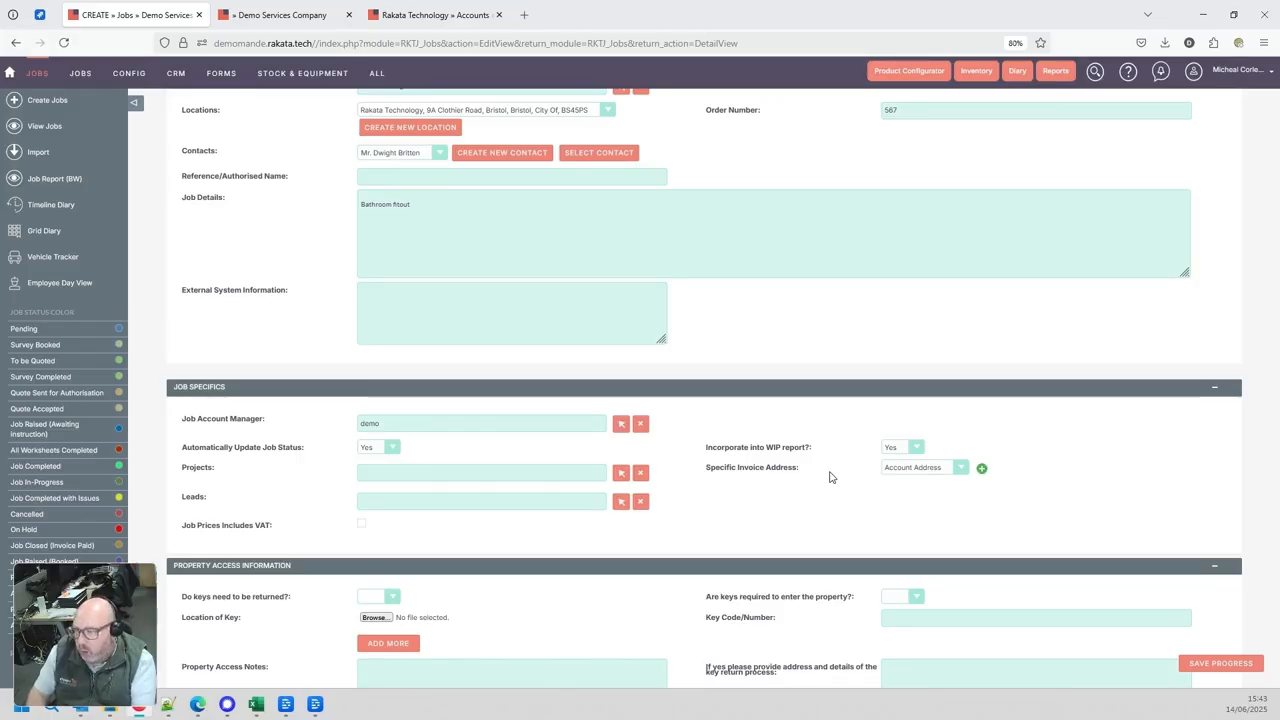
scroll(829, 477, "up", 2)
scroll(829, 477, "down", 1)
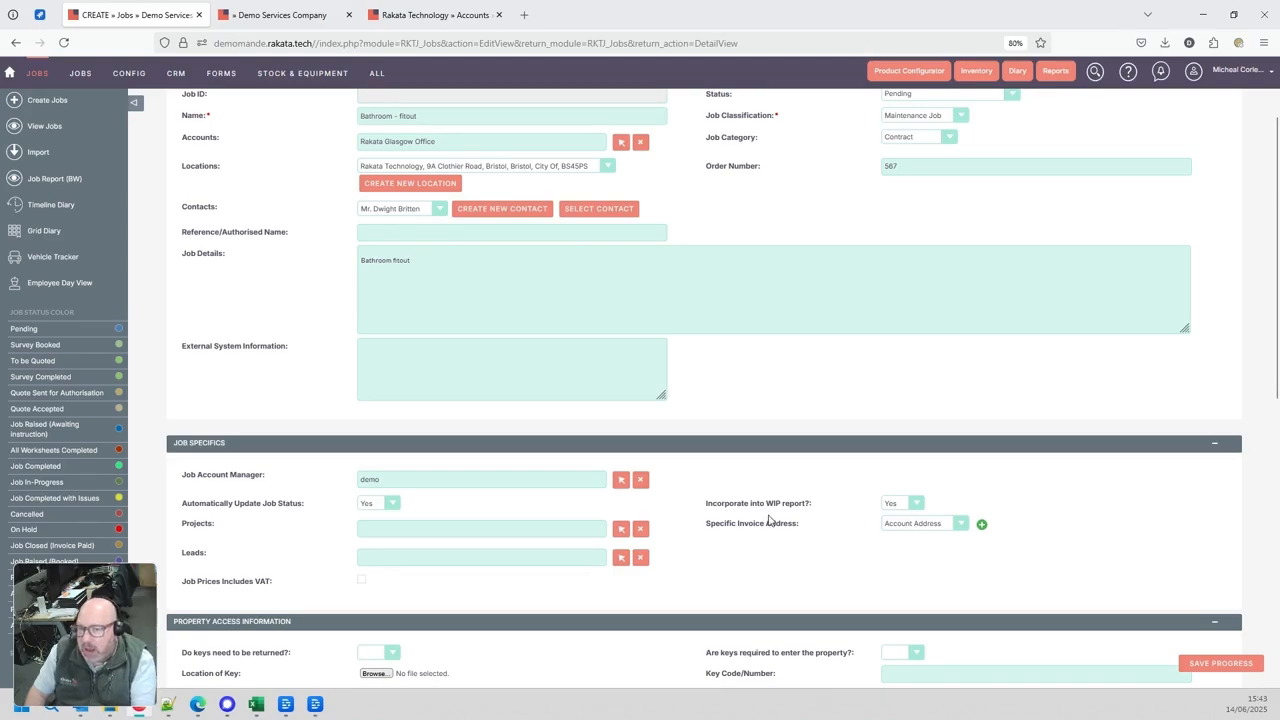
Check the specific invoice address options, view the new invoice address form and close it without adding an address
left_click(960, 524)
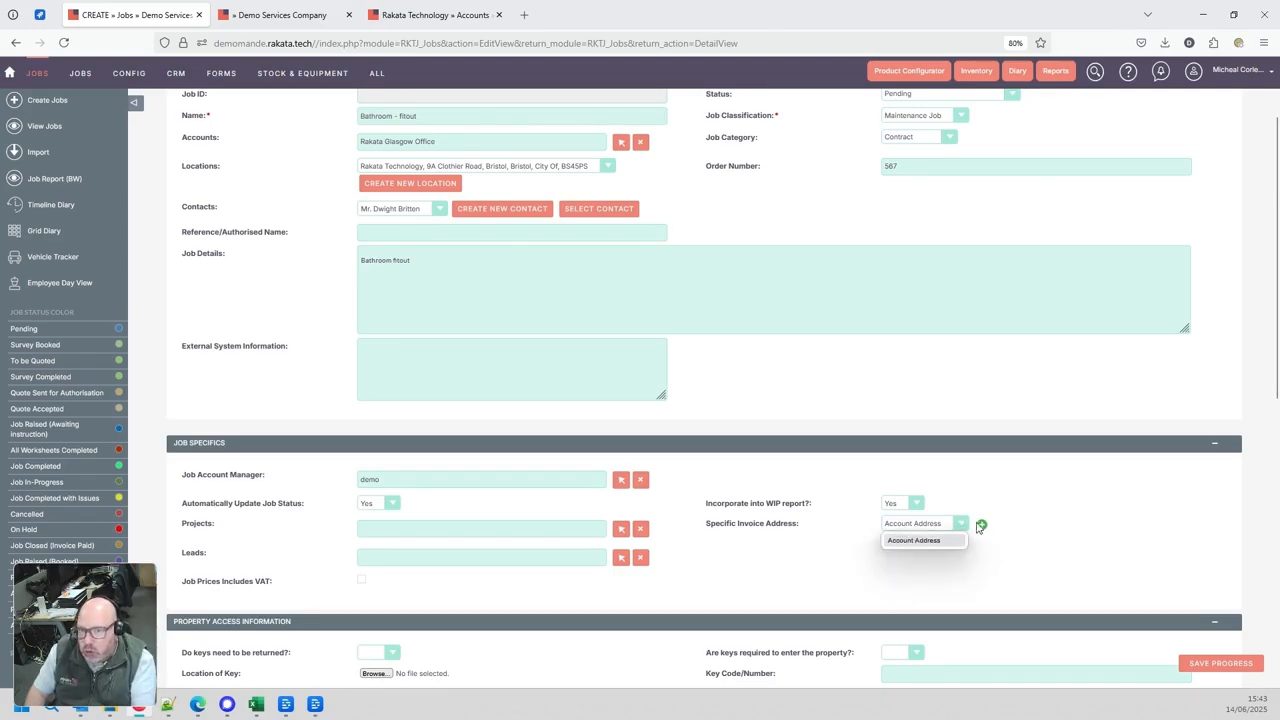
left_click(980, 525)
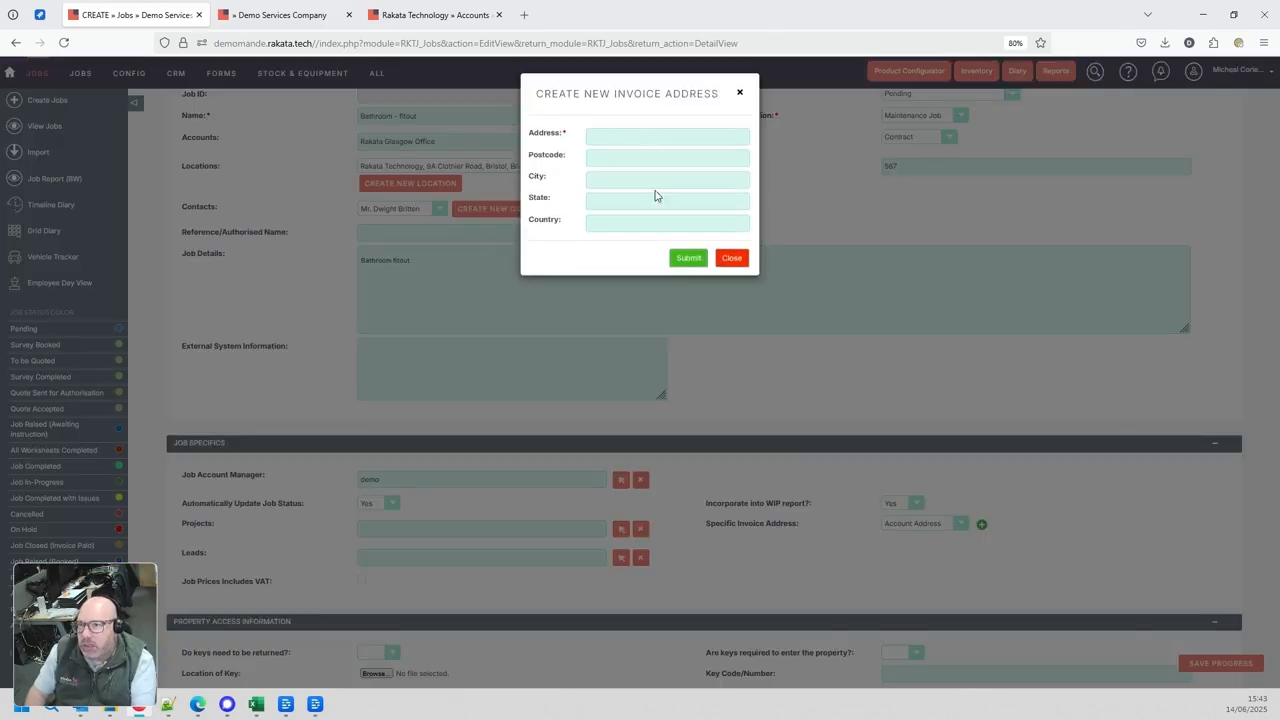
left_click(732, 259)
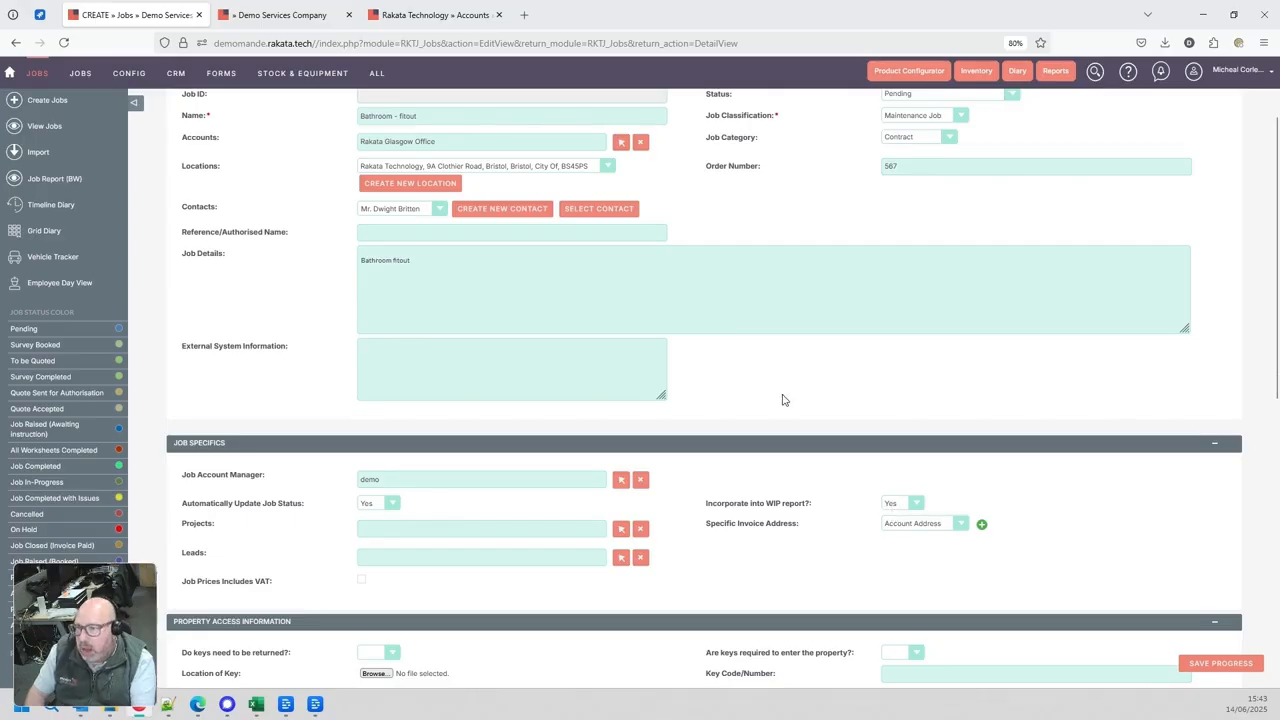
Set whether keys need to be returned to Yes in the property access information
scroll(781, 400, "down", 3)
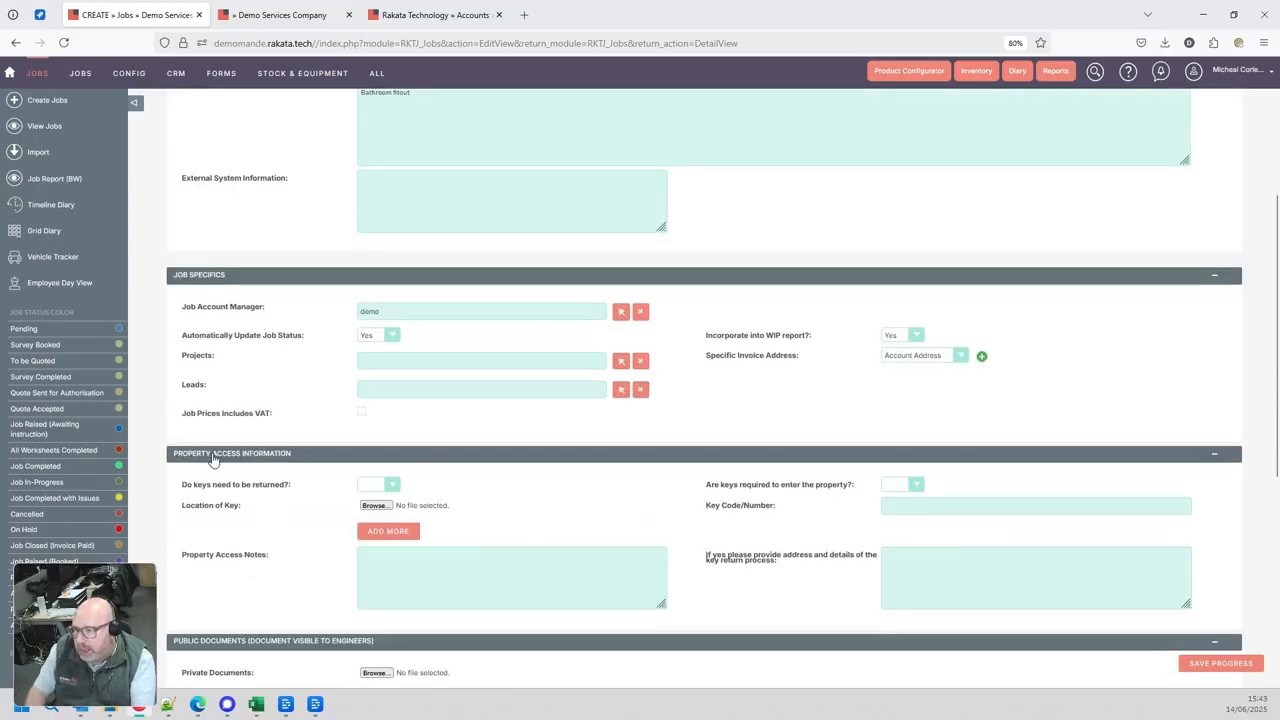
left_click(370, 484)
left_click(379, 520)
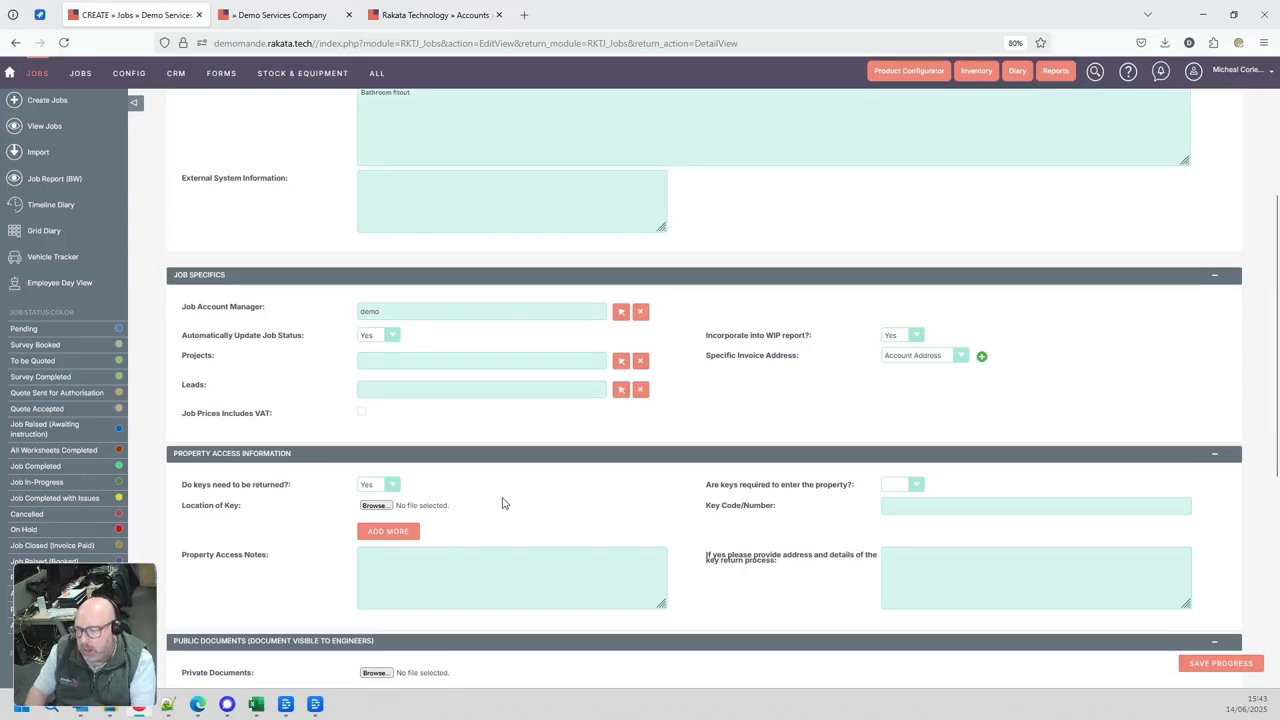
Review the private and public document sections of the job form and save the new bathroom fitout job
scroll(503, 503, "down", 4)
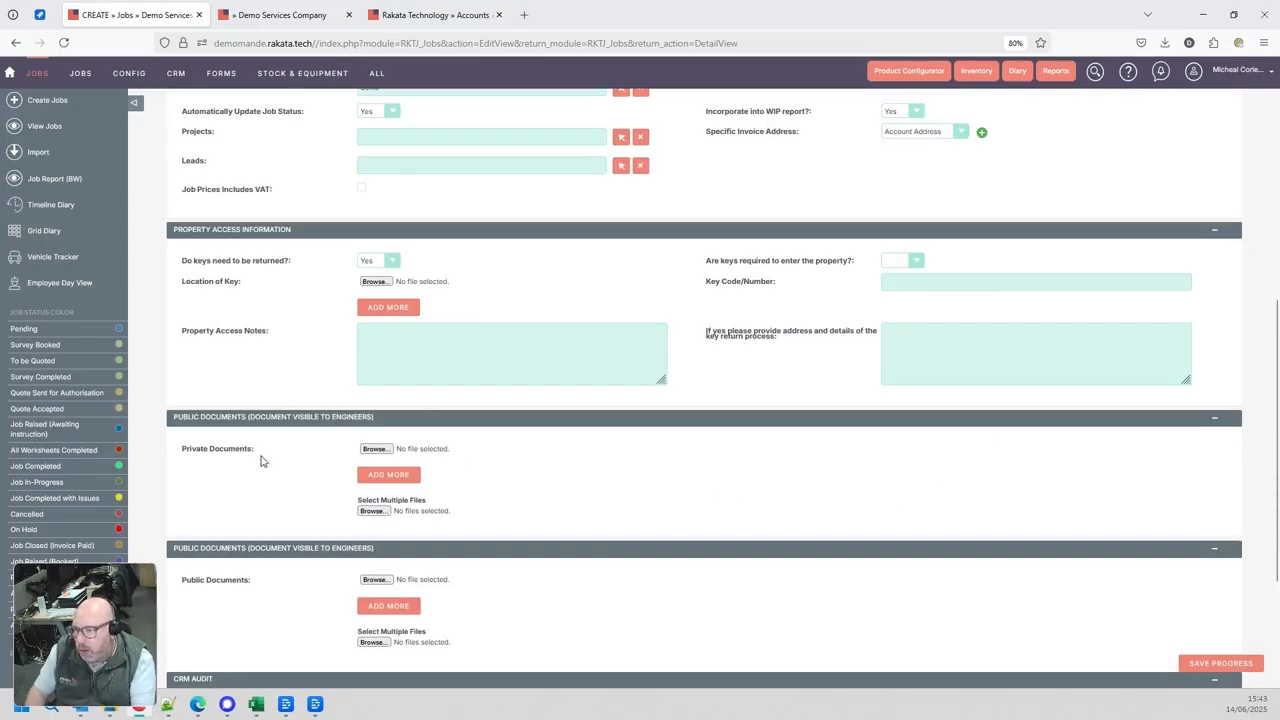
scroll(265, 450, "down", 4)
scroll(307, 386, "up", 10)
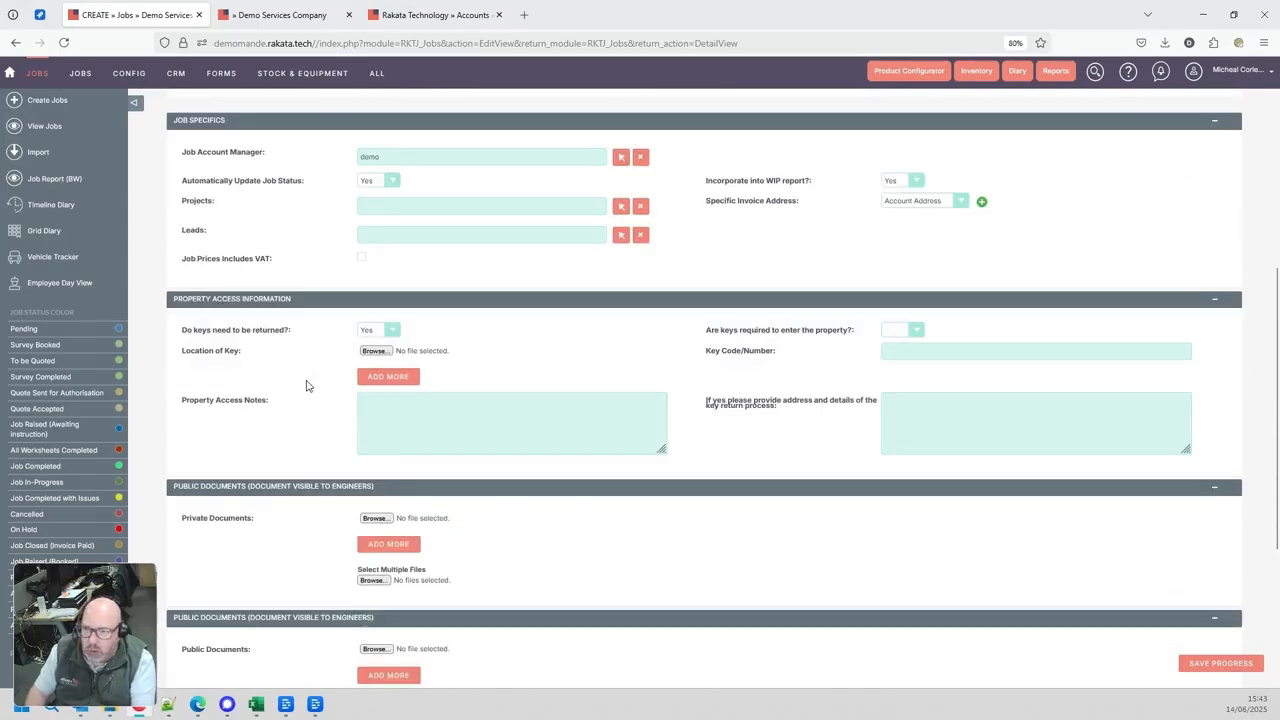
scroll(307, 386, "up", 3)
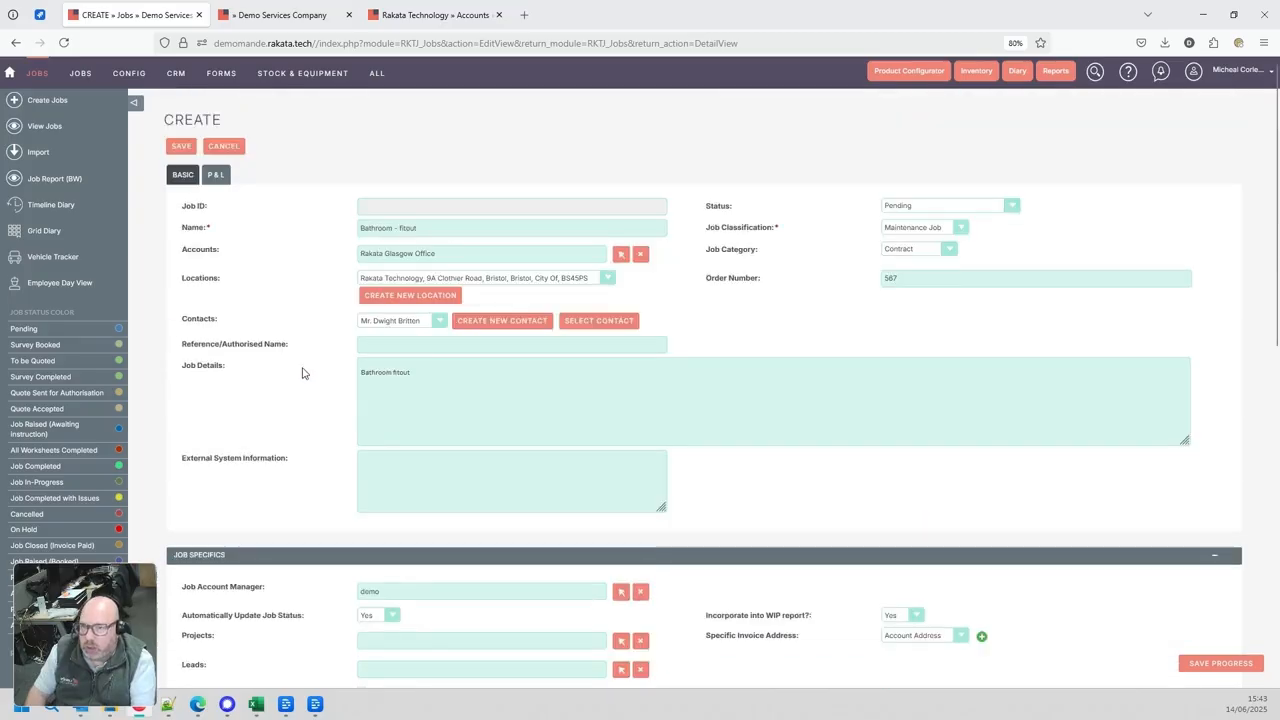
left_click(178, 149)
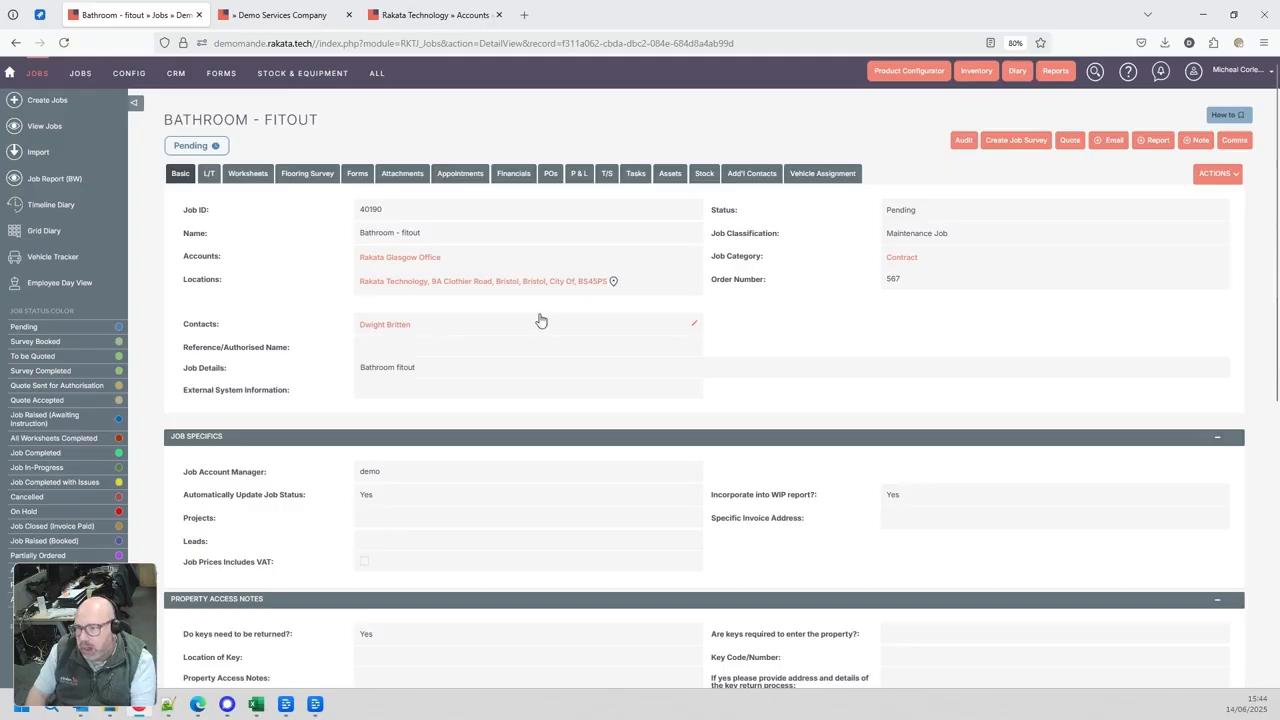
View the saved job's location on the map and close the map
left_click(613, 283)
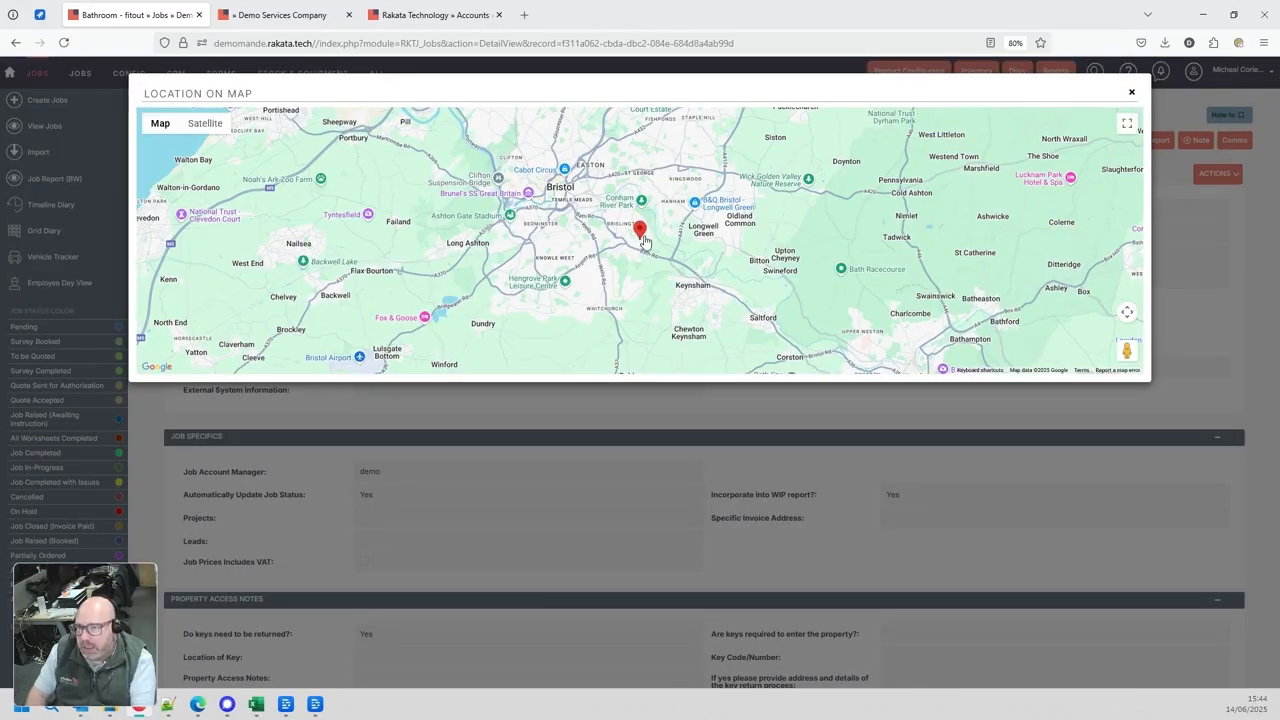
left_click(1132, 94)
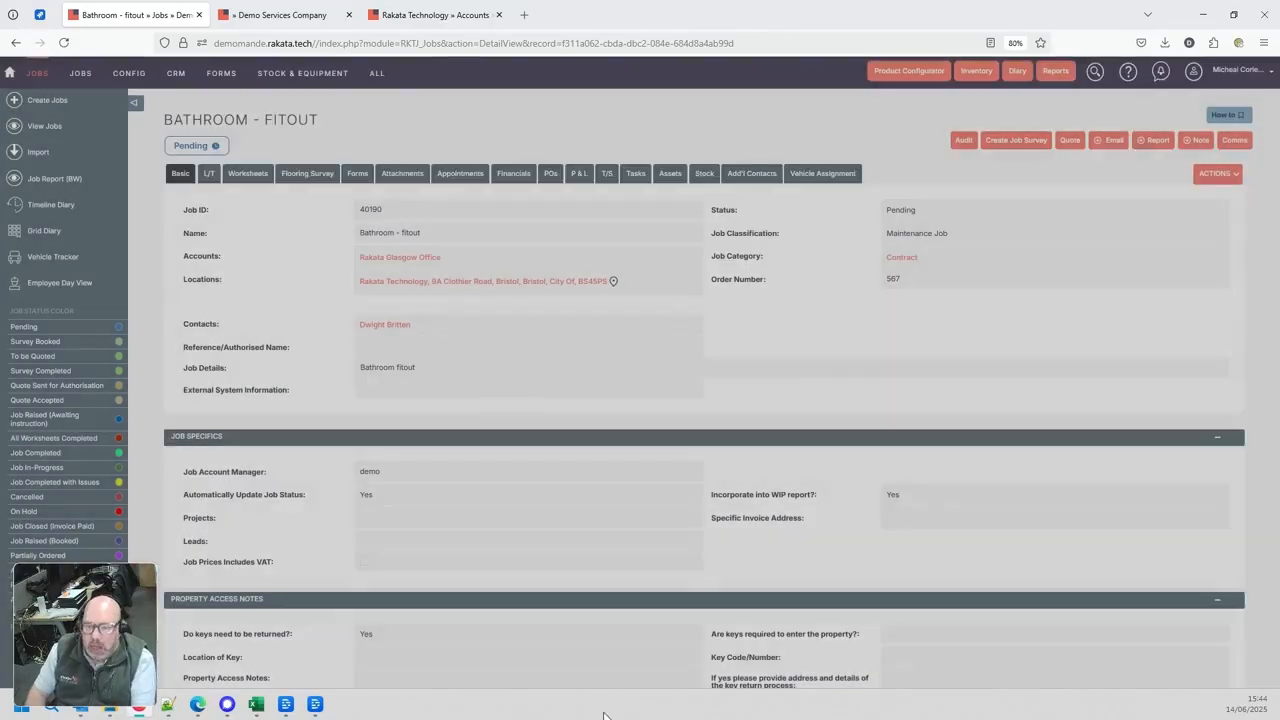